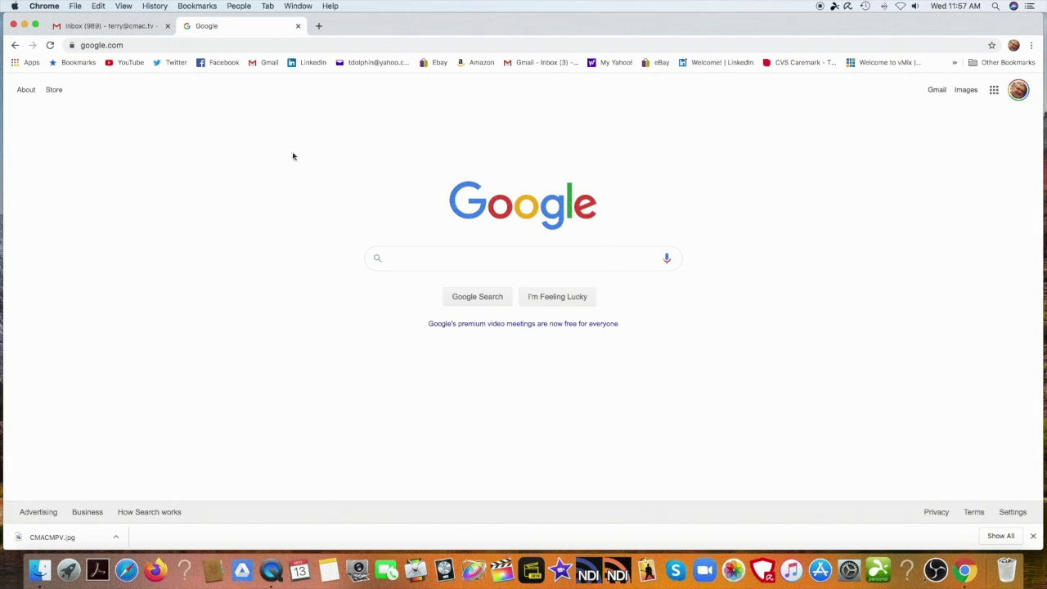
# - Go to be.live and log in with the Facebook account
pyautogui.click(136, 46)
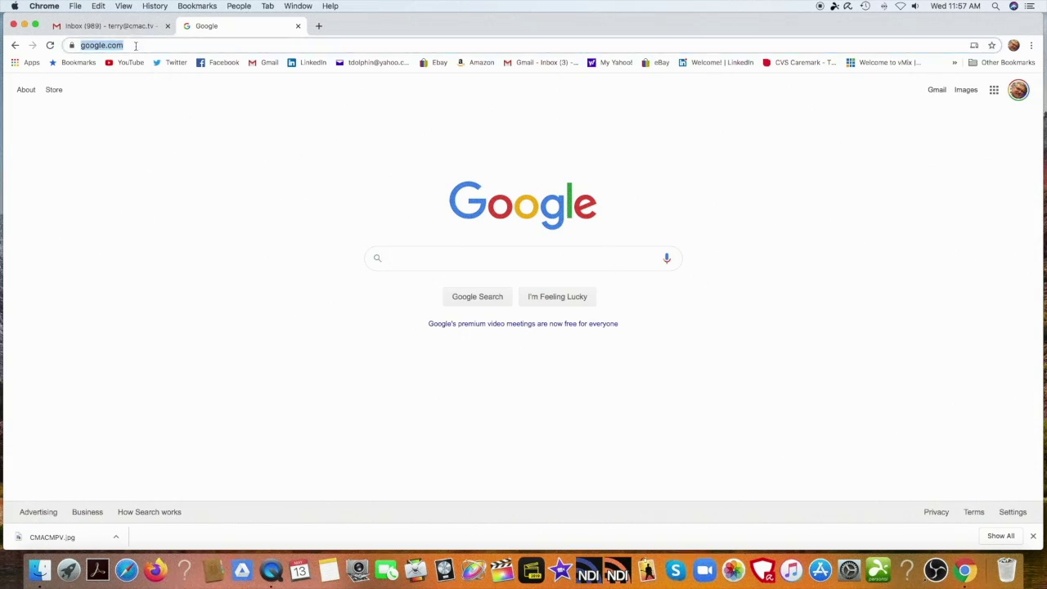
pyautogui.write('be.live')
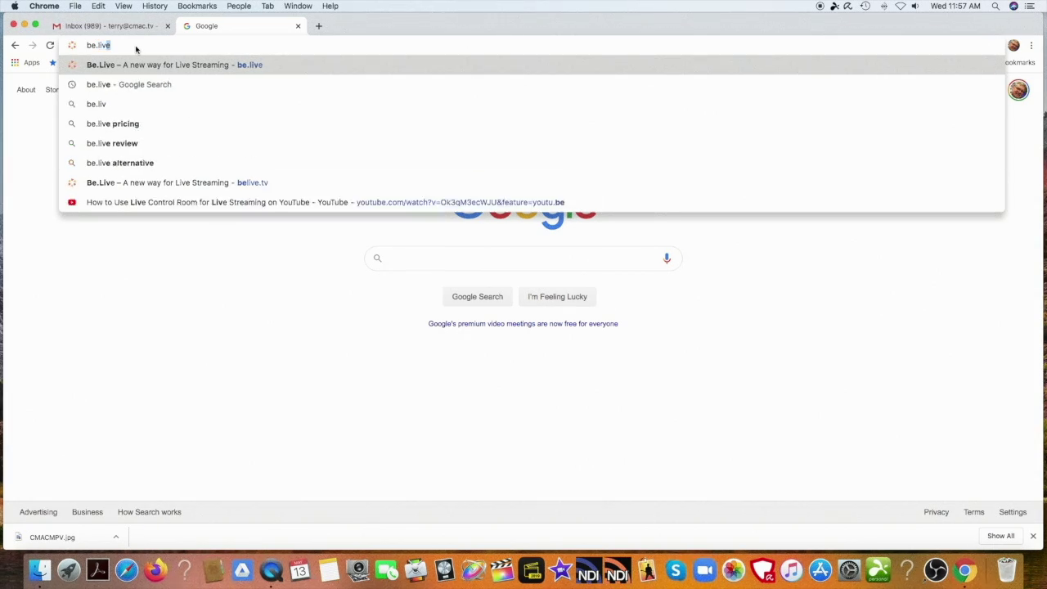
pyautogui.click(169, 66)
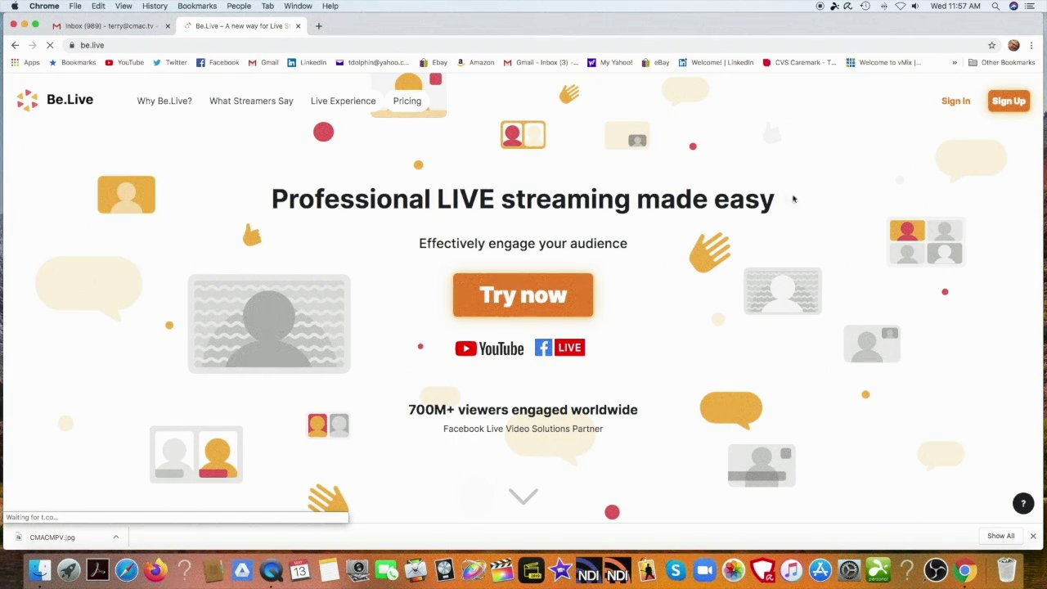
pyautogui.click(1004, 100)
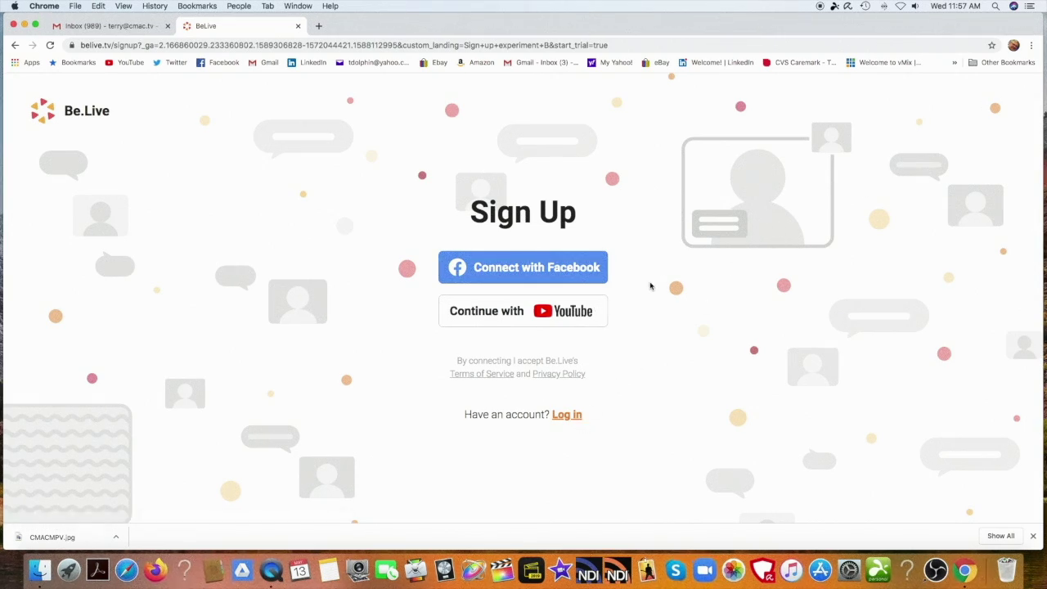
pyautogui.click(569, 416)
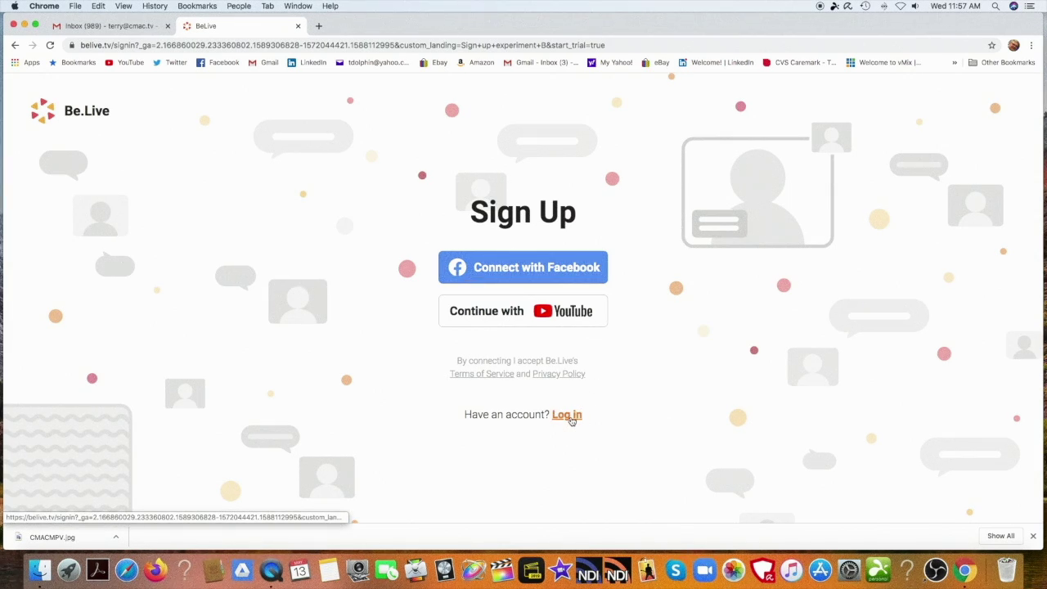
pyautogui.click(532, 271)
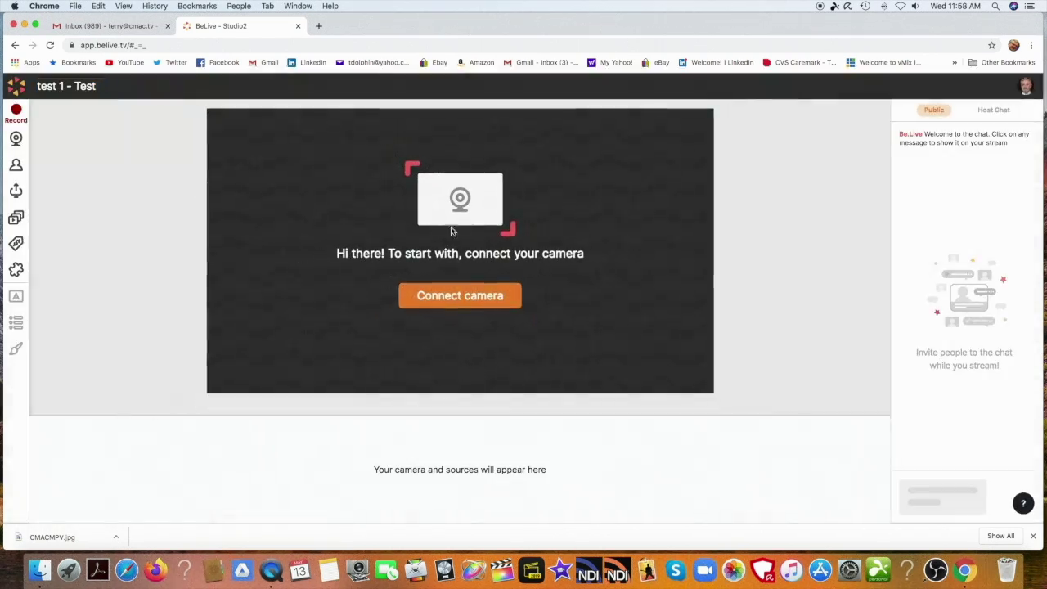
# - Set the stream destination to Test Broadcast and save the stream settings
pyautogui.click(57, 87)
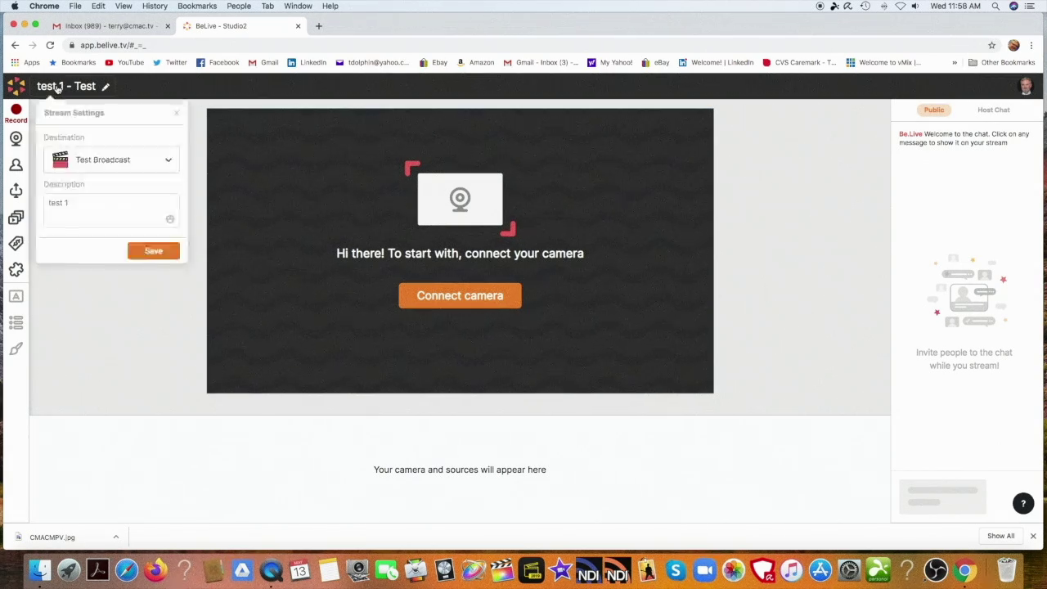
pyautogui.click(166, 164)
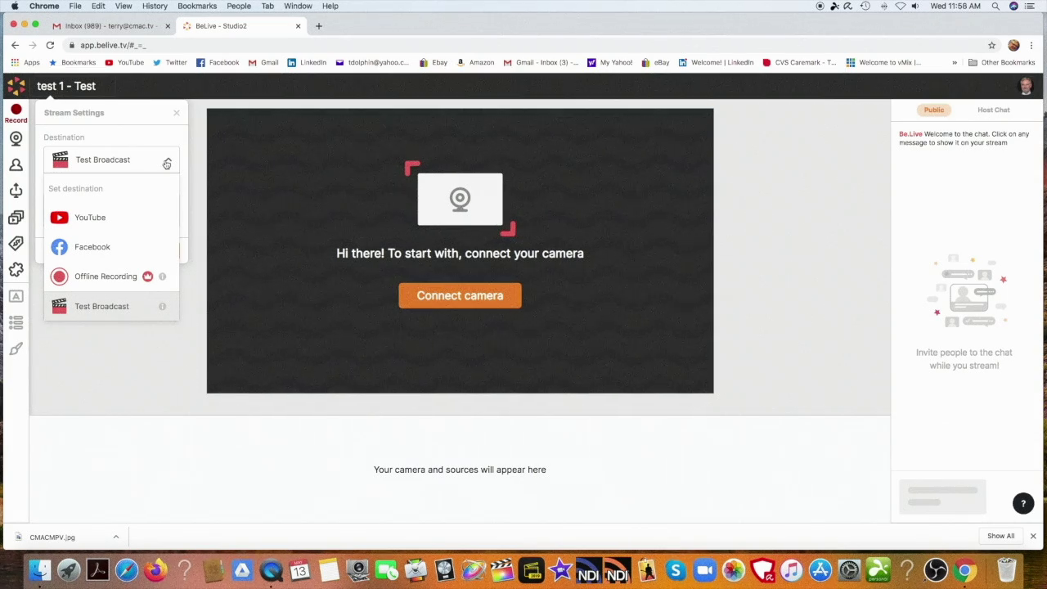
pyautogui.click(115, 307)
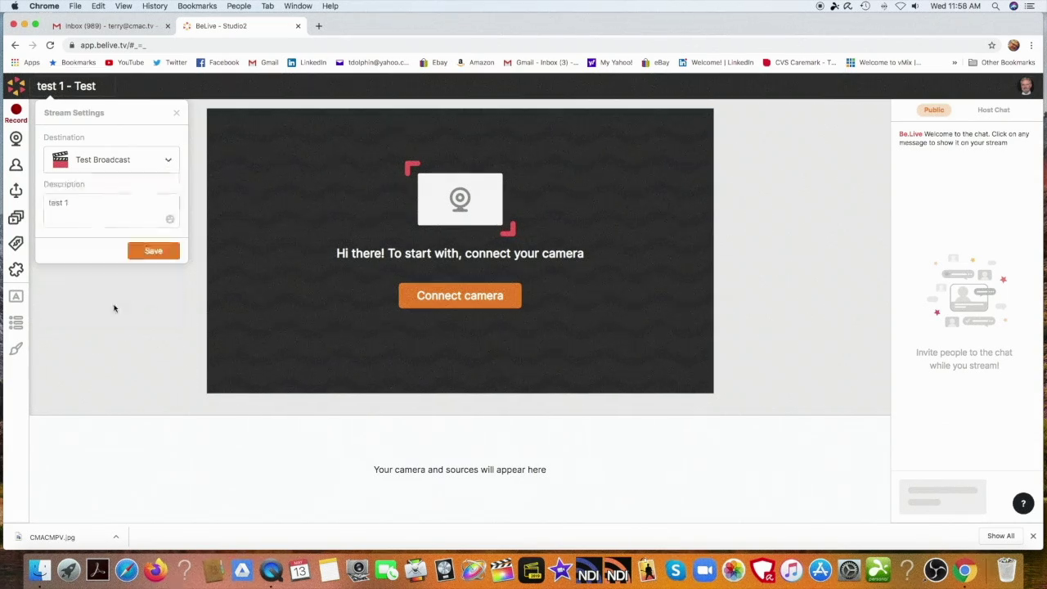
pyautogui.click(154, 252)
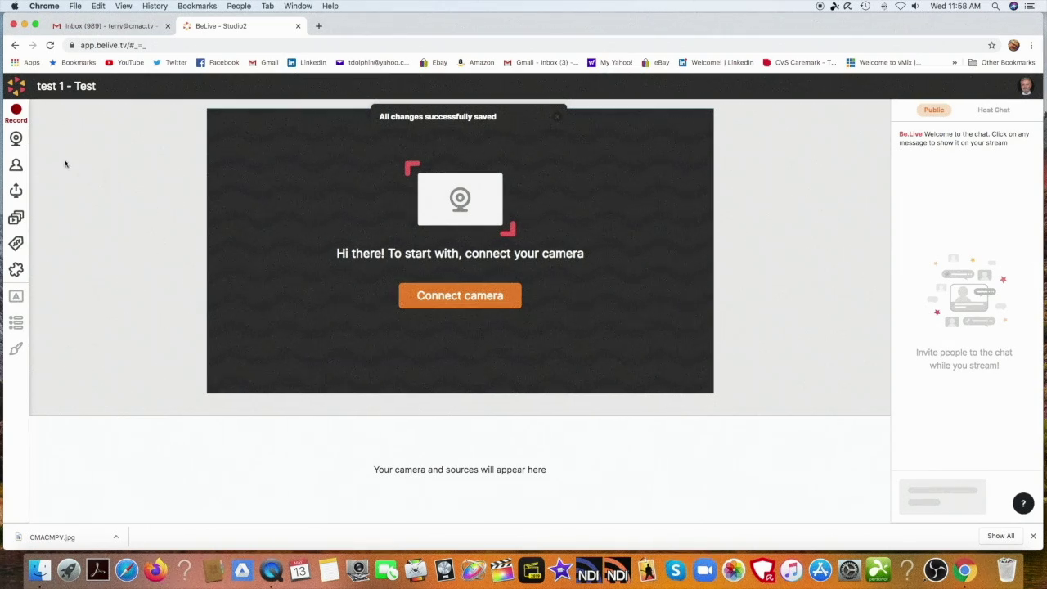
# - Connect the webcam, put its feed into the stream, and bring up the guest invite link
pyautogui.click(16, 139)
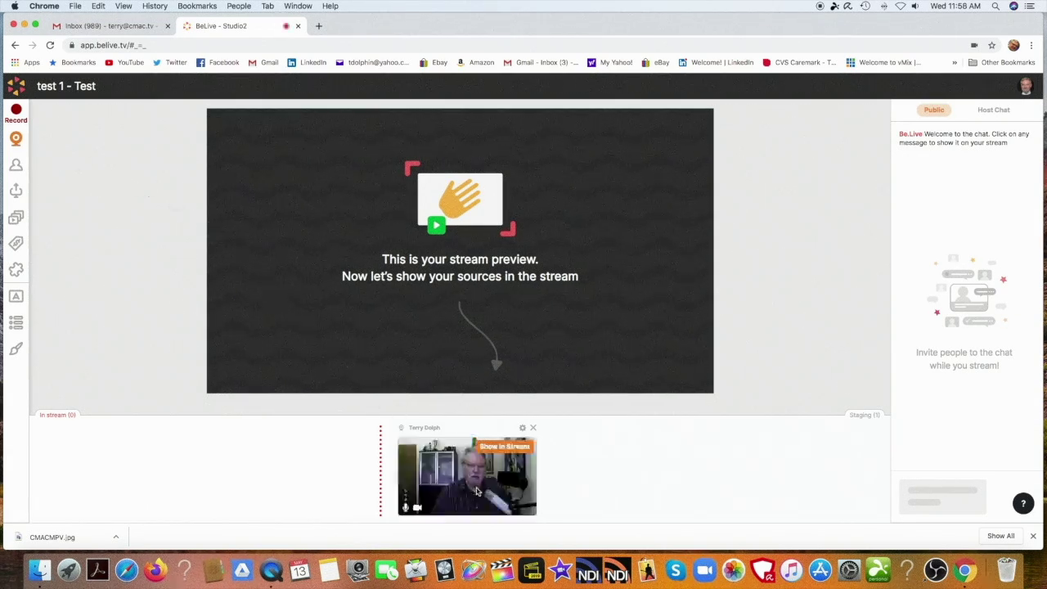
pyautogui.click(496, 449)
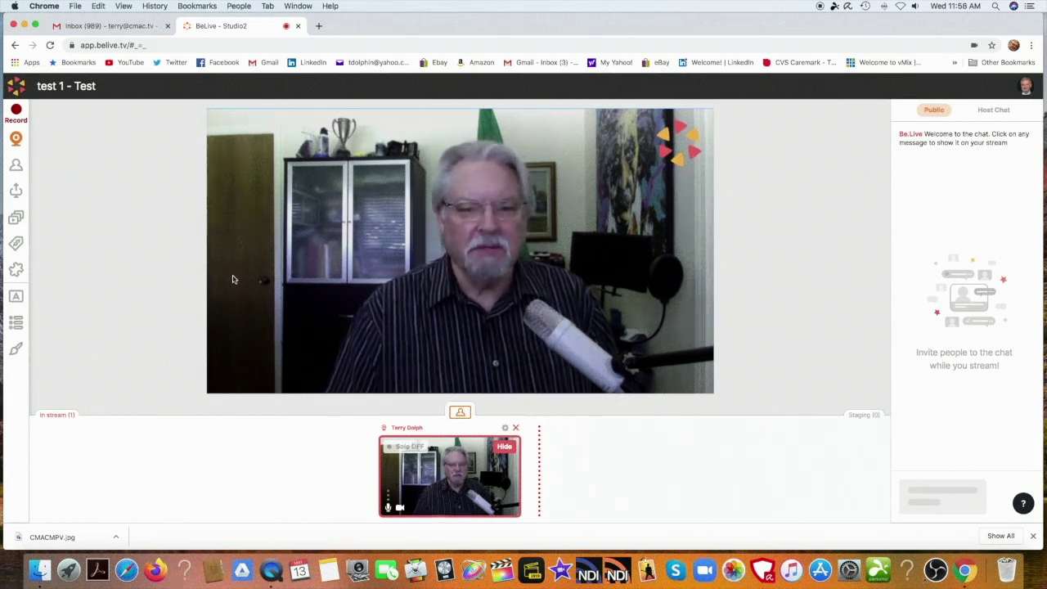
pyautogui.click(16, 167)
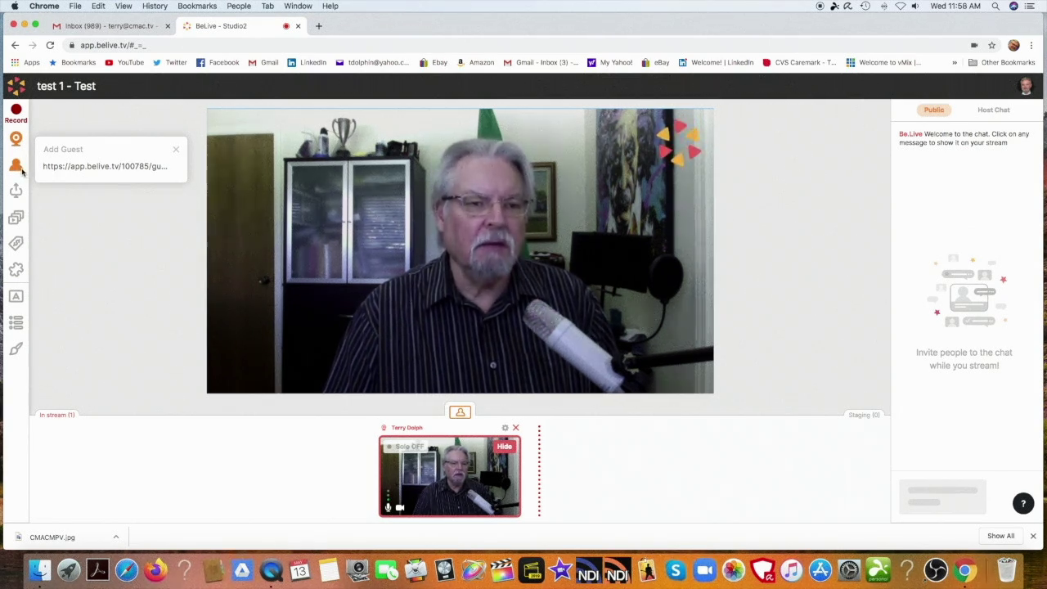
# - Copy the guest invite link and switch to the Gmail inbox
pyautogui.moveTo(158, 169)
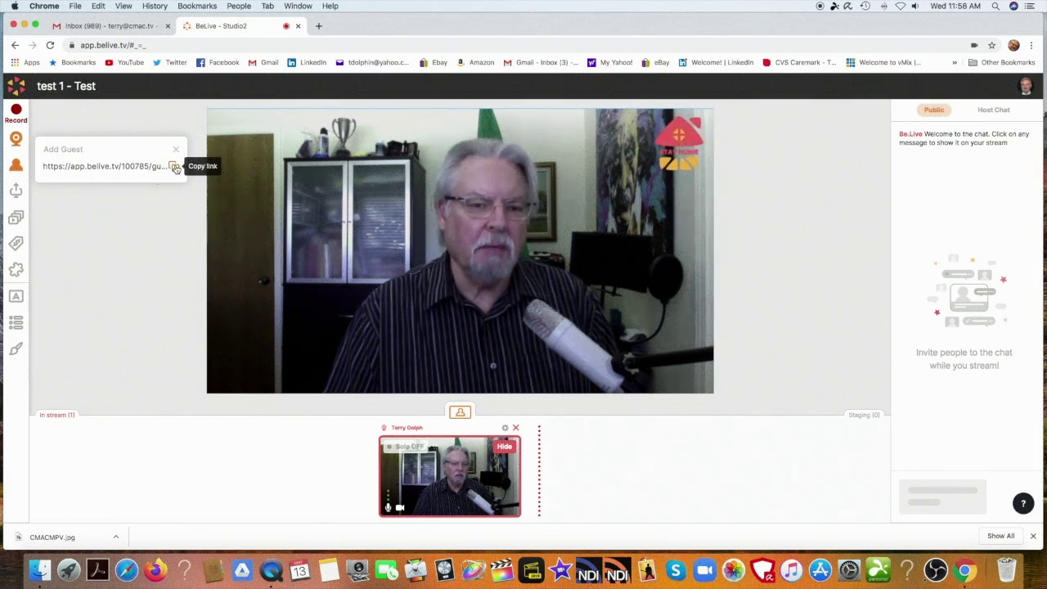
pyautogui.click(174, 167)
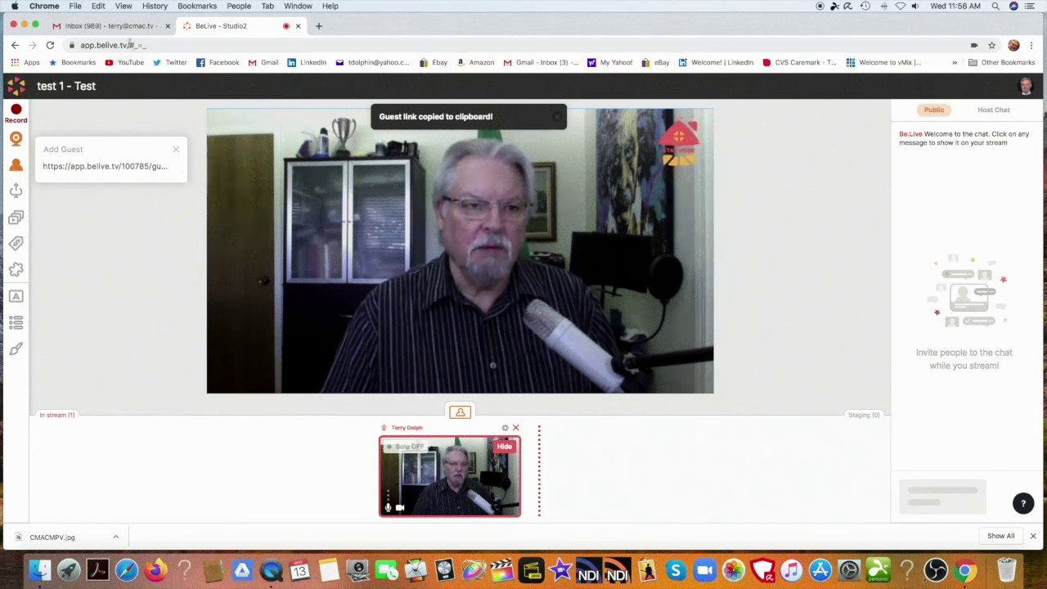
pyautogui.click(119, 28)
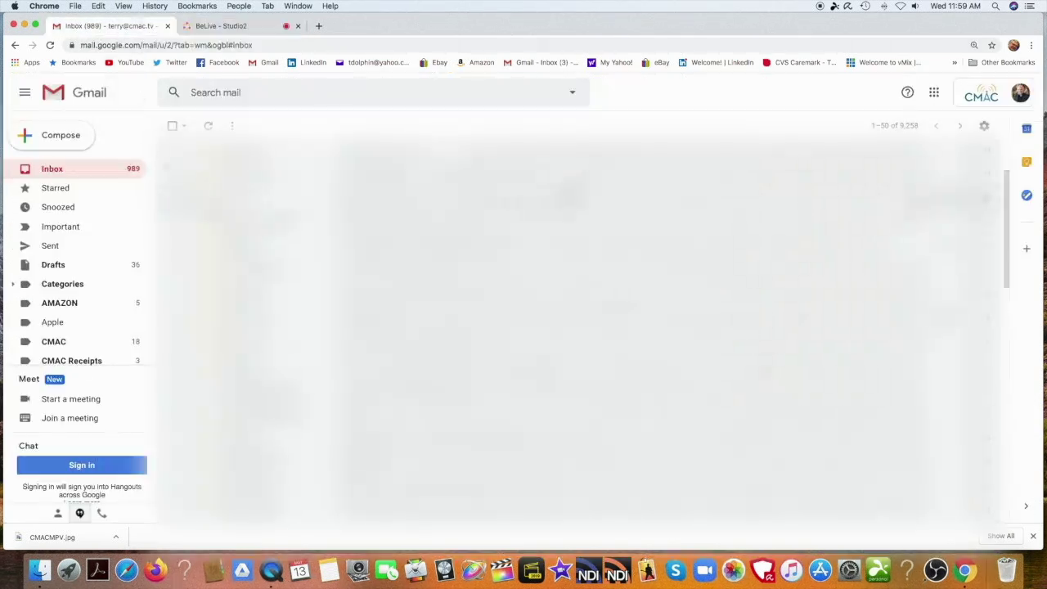
# - Send a new email with the pasted guest invite link to the suggested contact
pyautogui.click(75, 139)
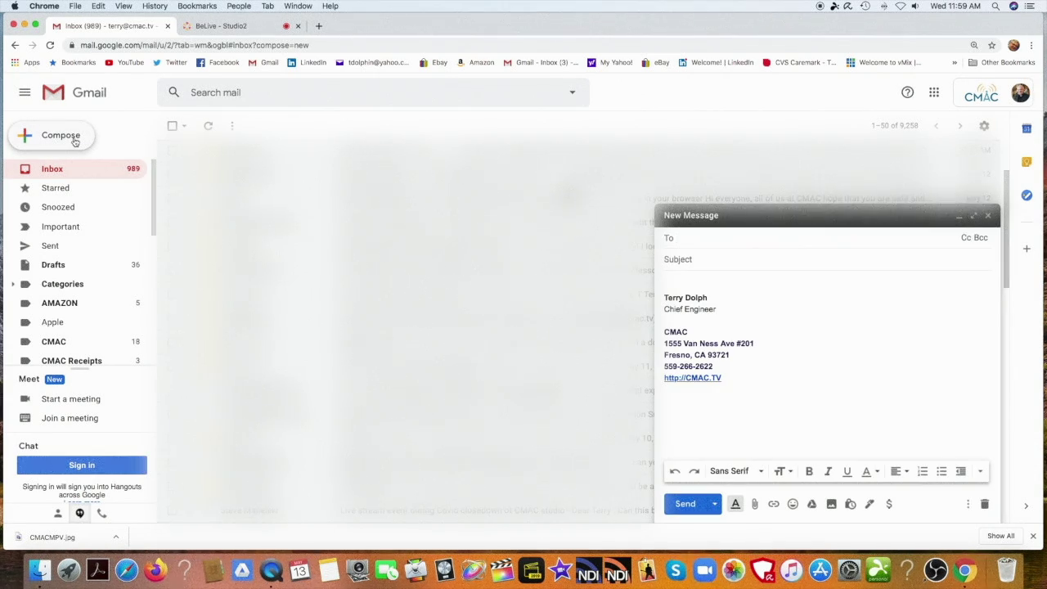
pyautogui.write('ce')
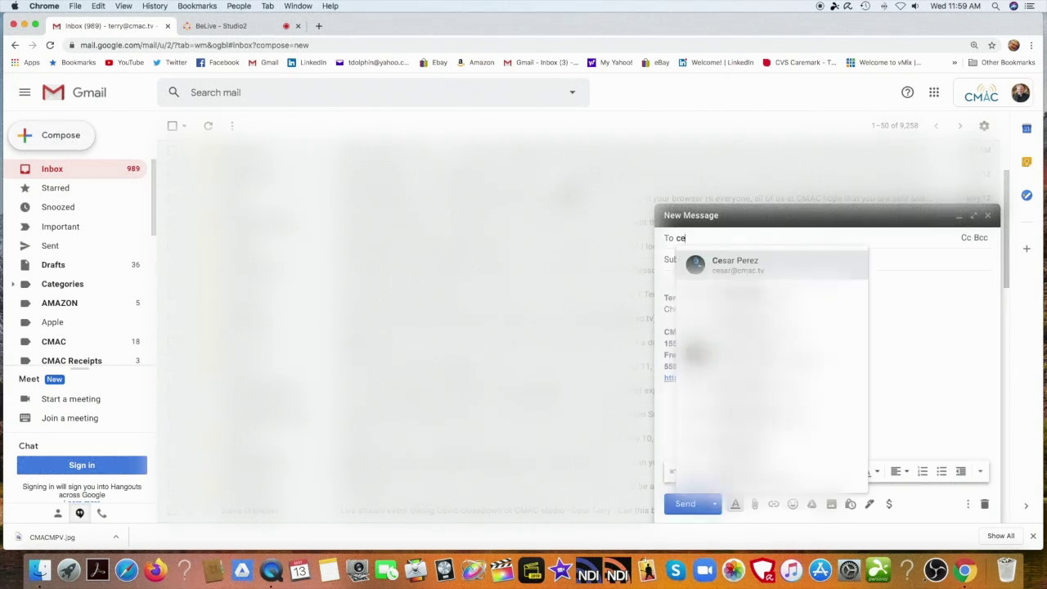
pyautogui.click(731, 273)
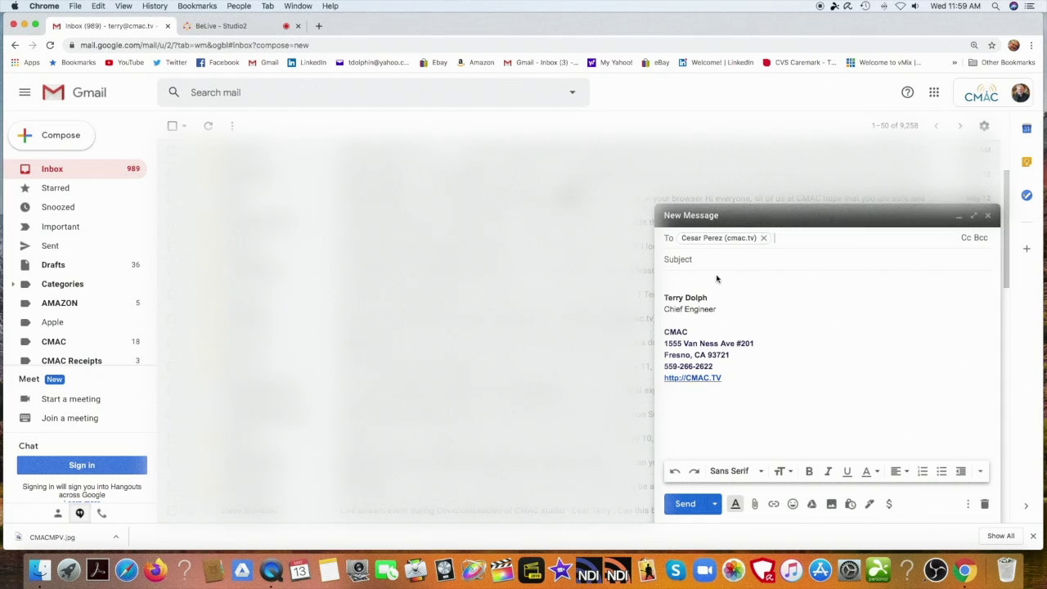
pyautogui.click(710, 280)
pyautogui.rightClick(708, 281)
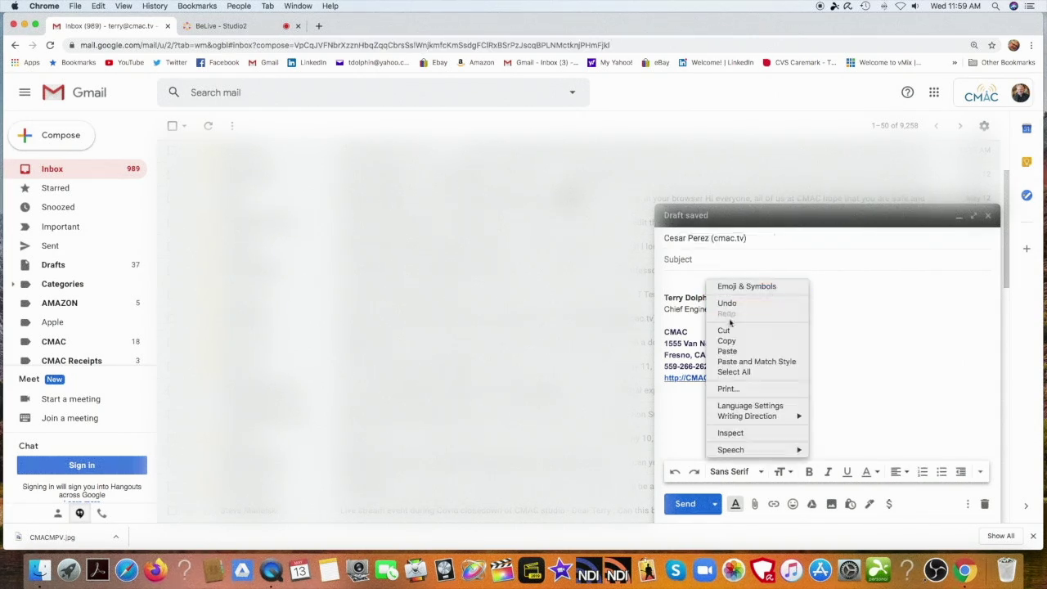
pyautogui.click(735, 354)
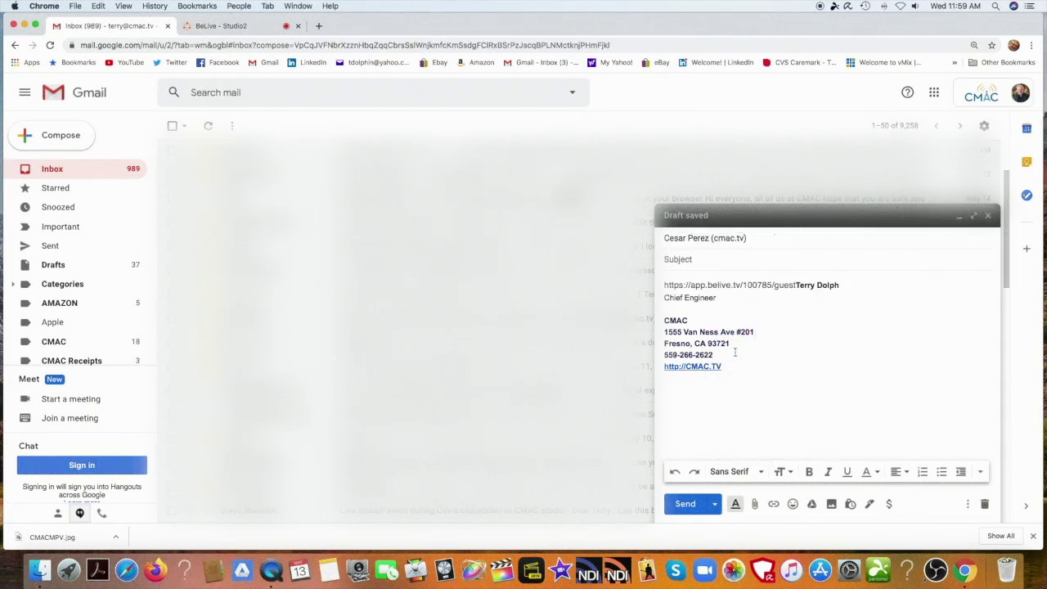
pyautogui.press('Return')
pyautogui.press('Return')
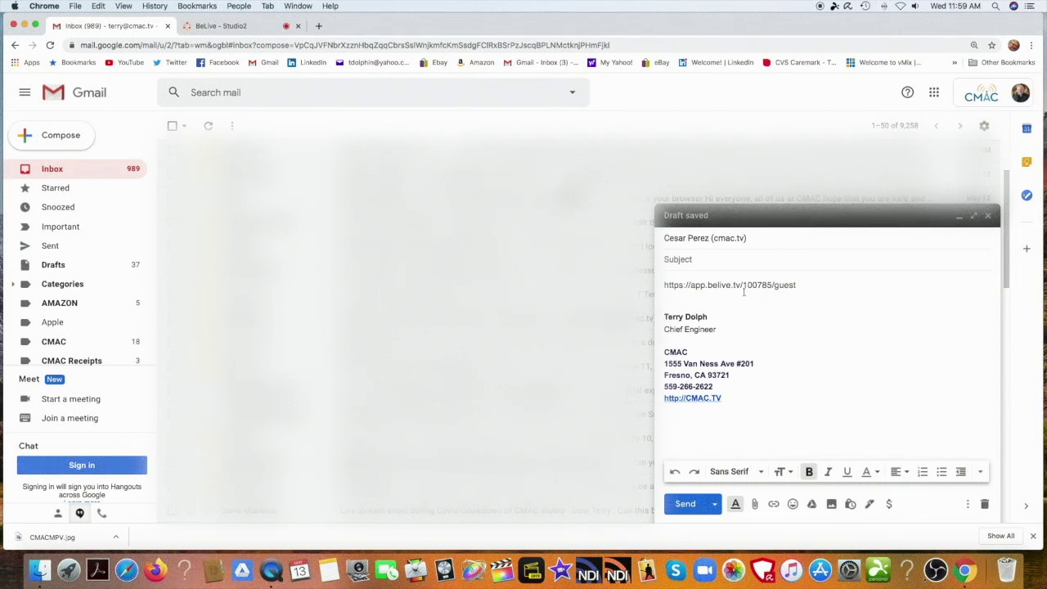
pyautogui.click(665, 259)
pyautogui.click(686, 504)
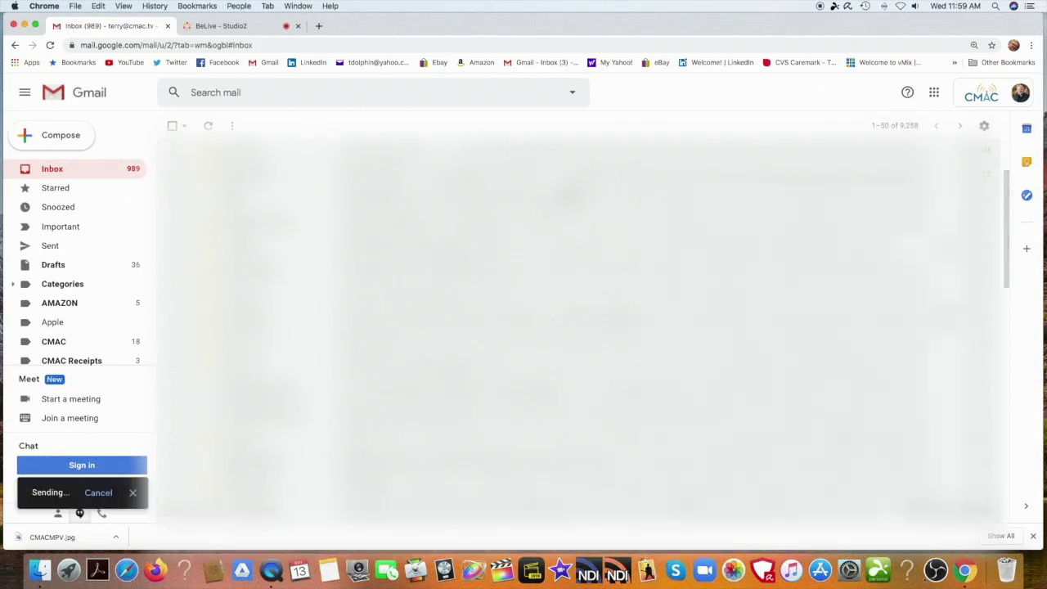
# - Back in the Be.Live studio, start uploading a media file from the computer
pyautogui.click(211, 27)
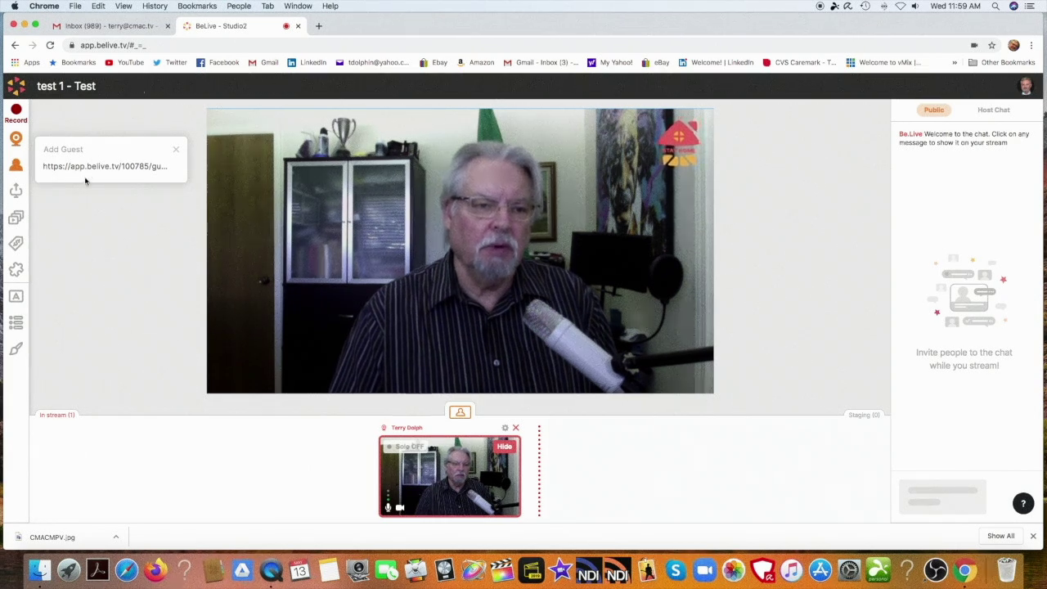
pyautogui.click(15, 217)
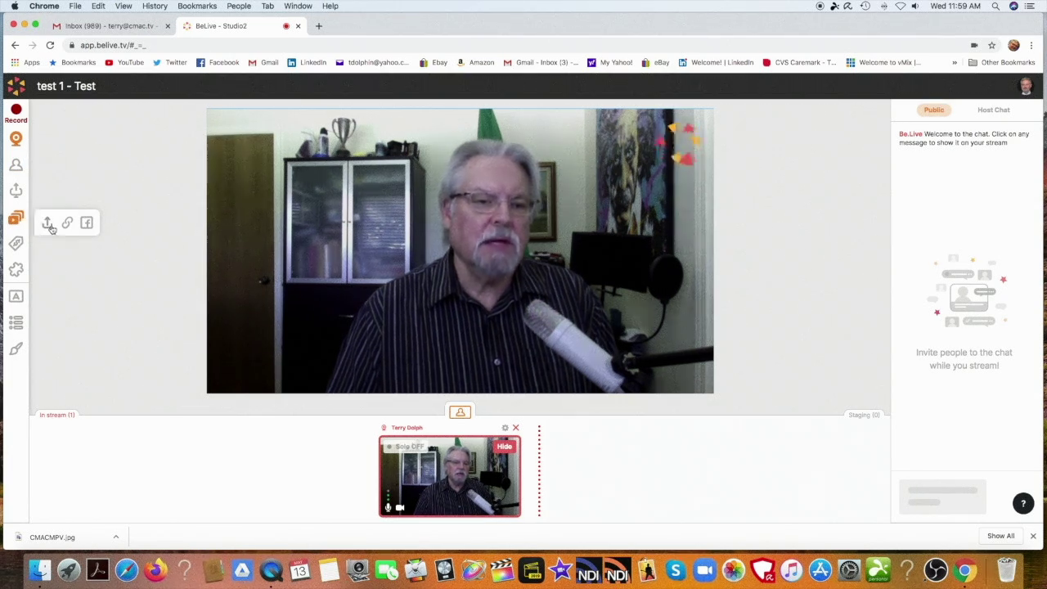
pyautogui.click(49, 224)
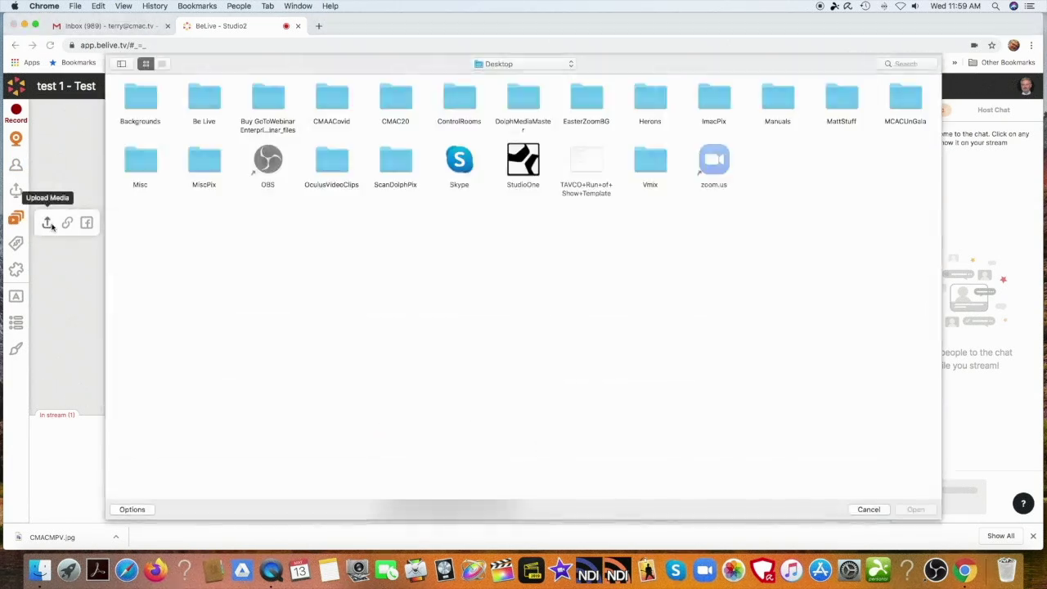
# - Upload CMACMPV.jpg from the Be Live folder, then start adding media via a link
pyautogui.doubleClick(204, 98)
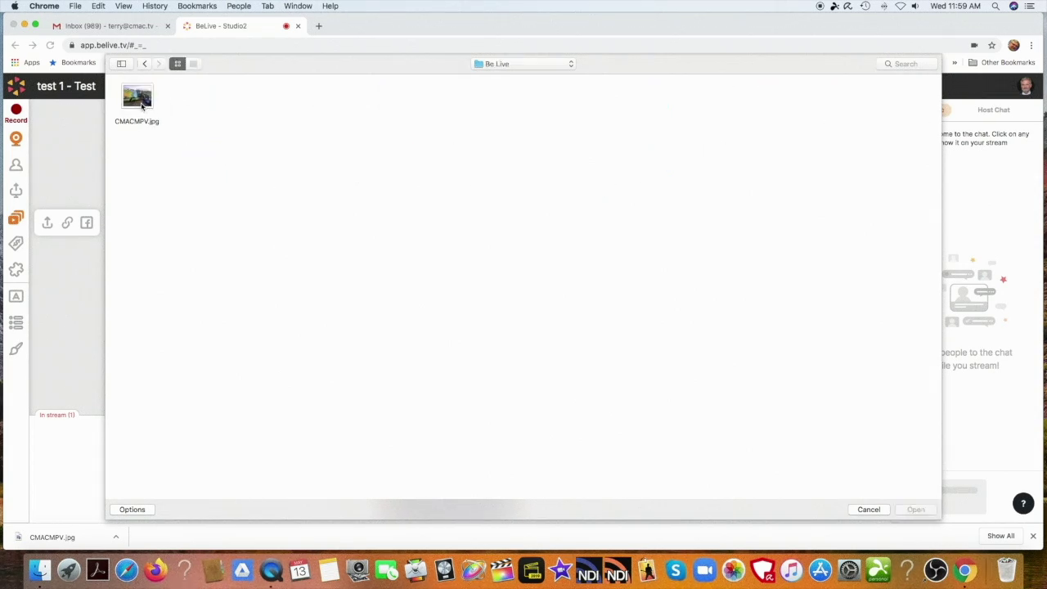
pyautogui.doubleClick(139, 100)
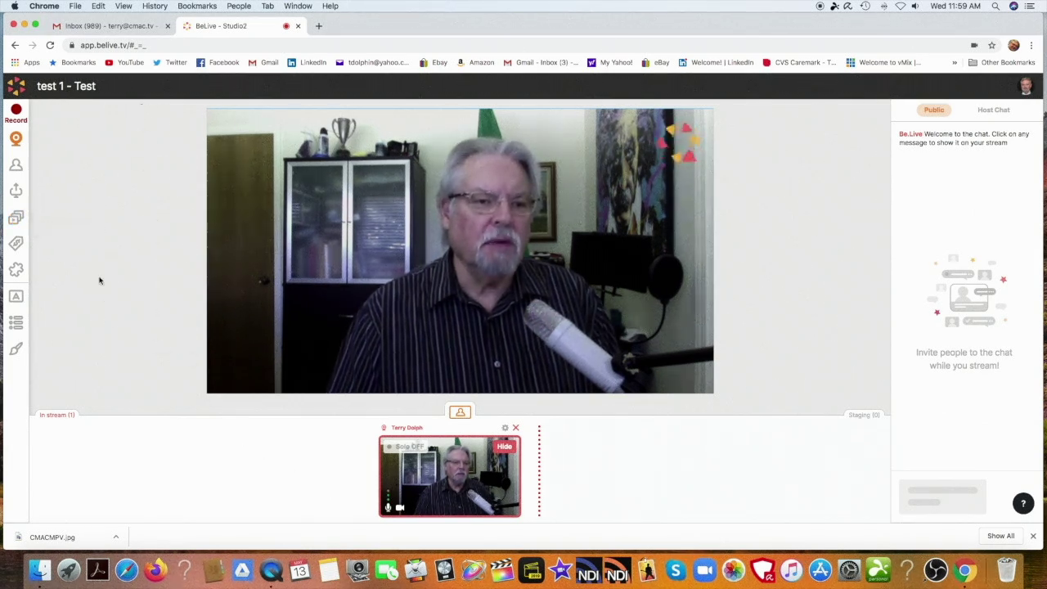
pyautogui.click(17, 218)
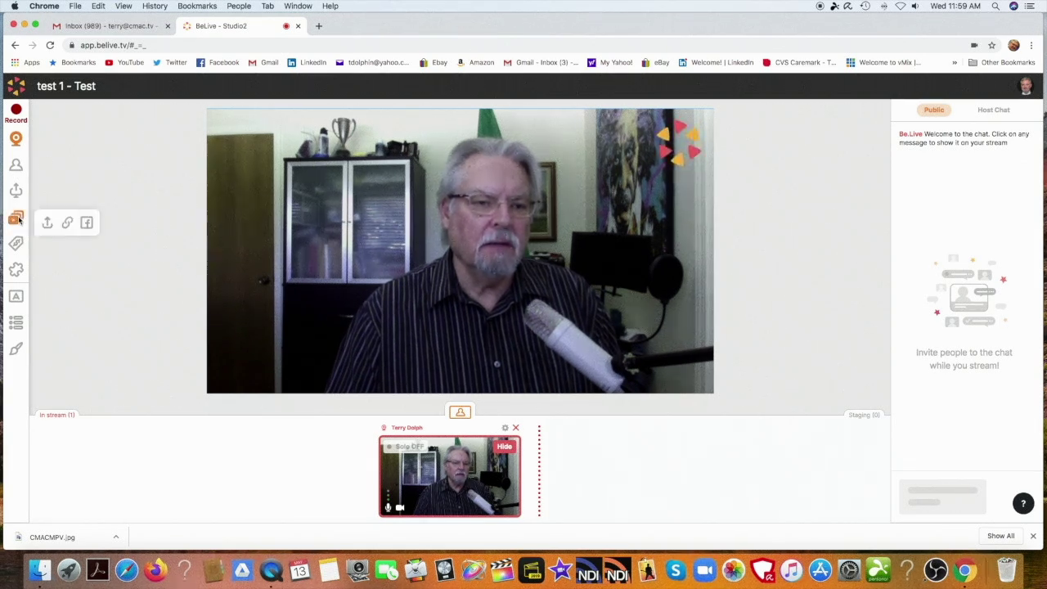
pyautogui.click(68, 224)
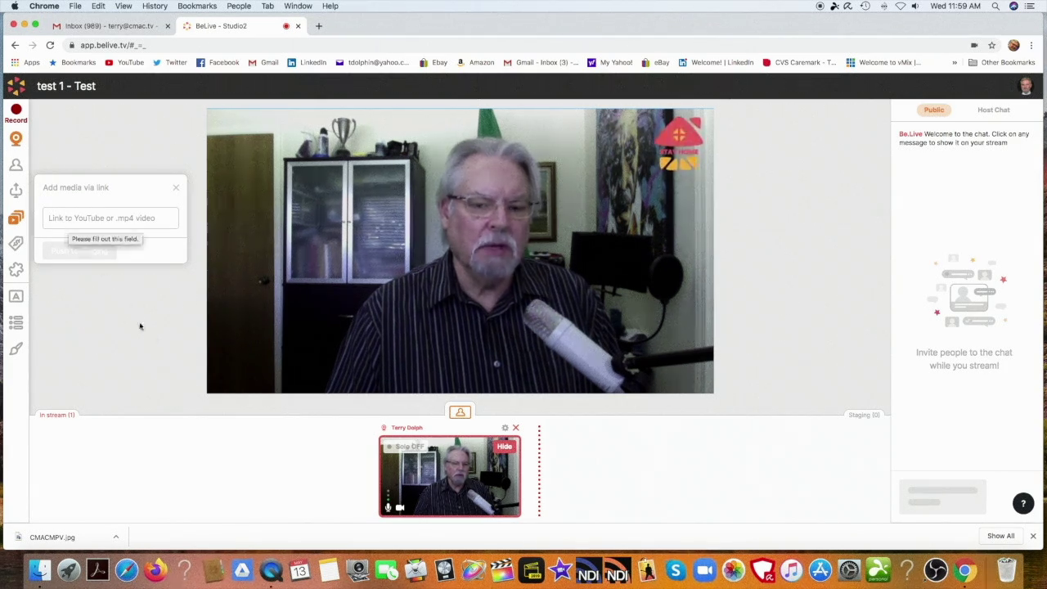
# - Copy the YouTube link from the 'Cesar FS link' note for the studio's link field
pyautogui.click(329, 571)
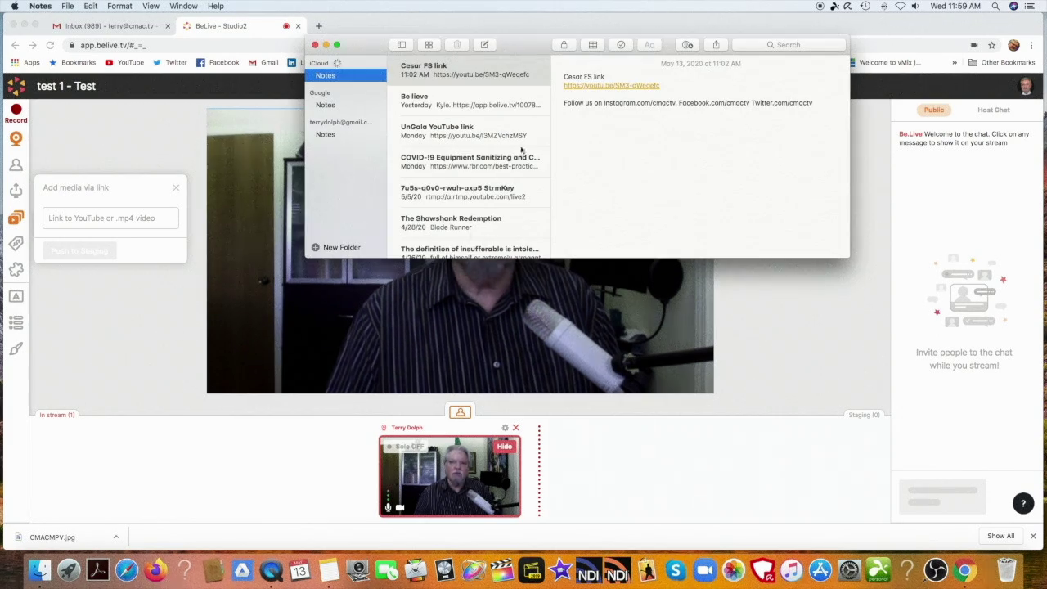
pyautogui.moveTo(662, 84); pyautogui.dragTo(561, 85)
pyautogui.rightClick(578, 86)
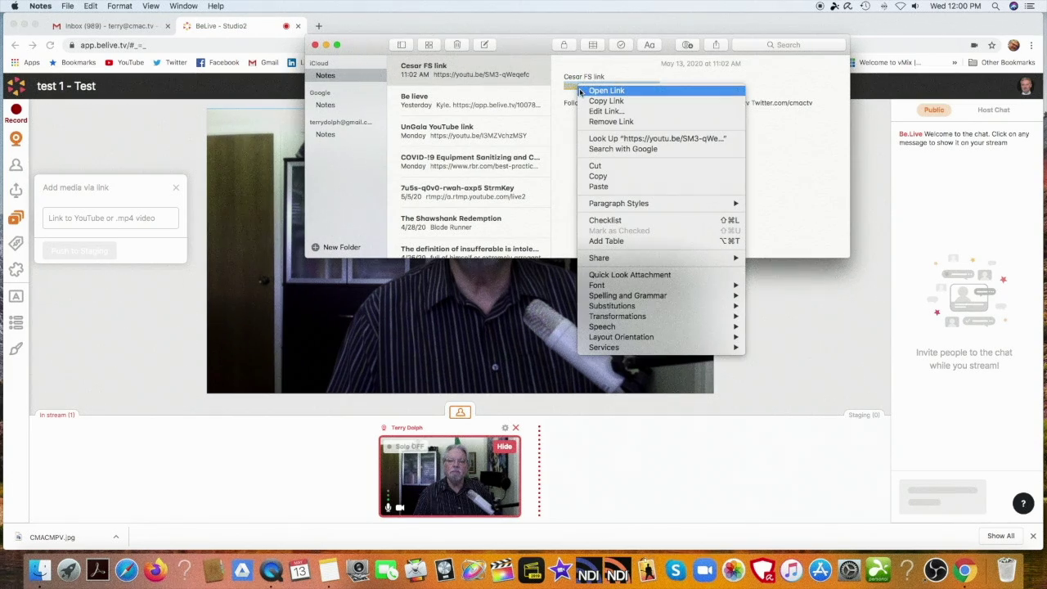
pyautogui.click(606, 101)
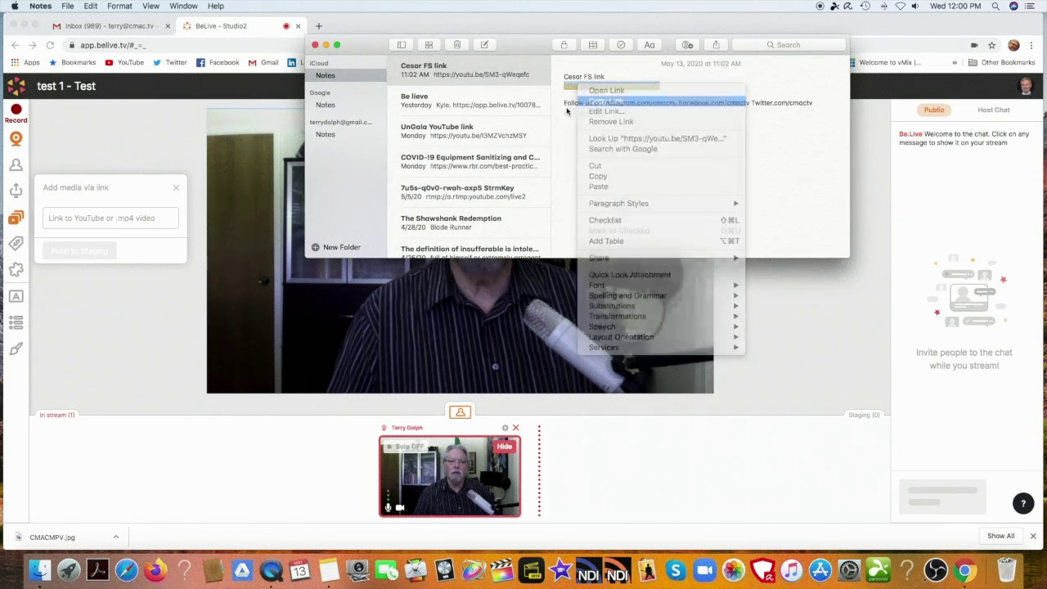
pyautogui.click(80, 216)
pyautogui.rightClick(79, 218)
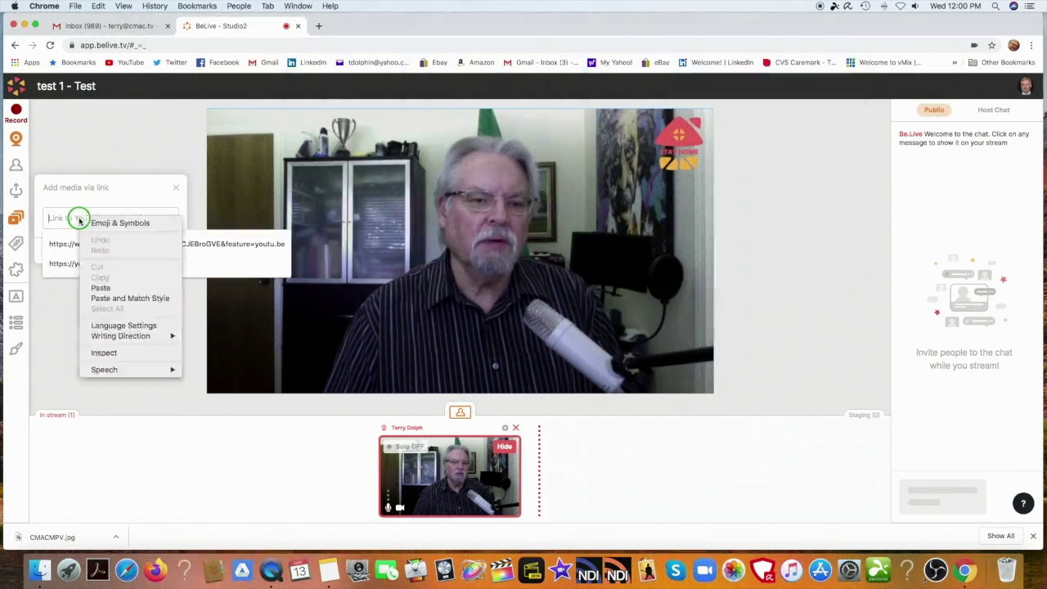
# - Paste the YouTube link and push the video to staging
pyautogui.click(100, 289)
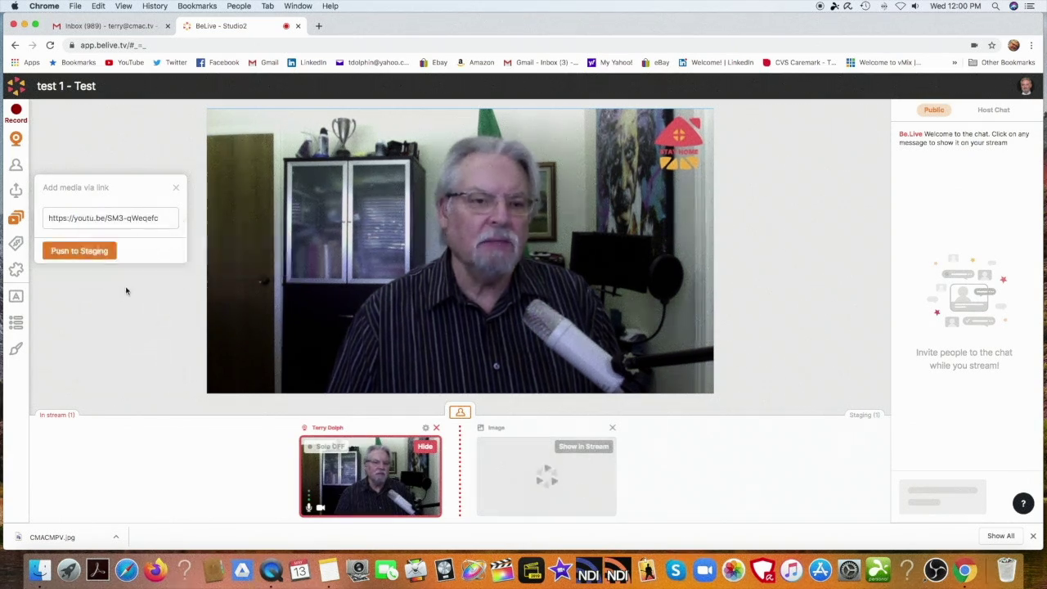
pyautogui.click(83, 255)
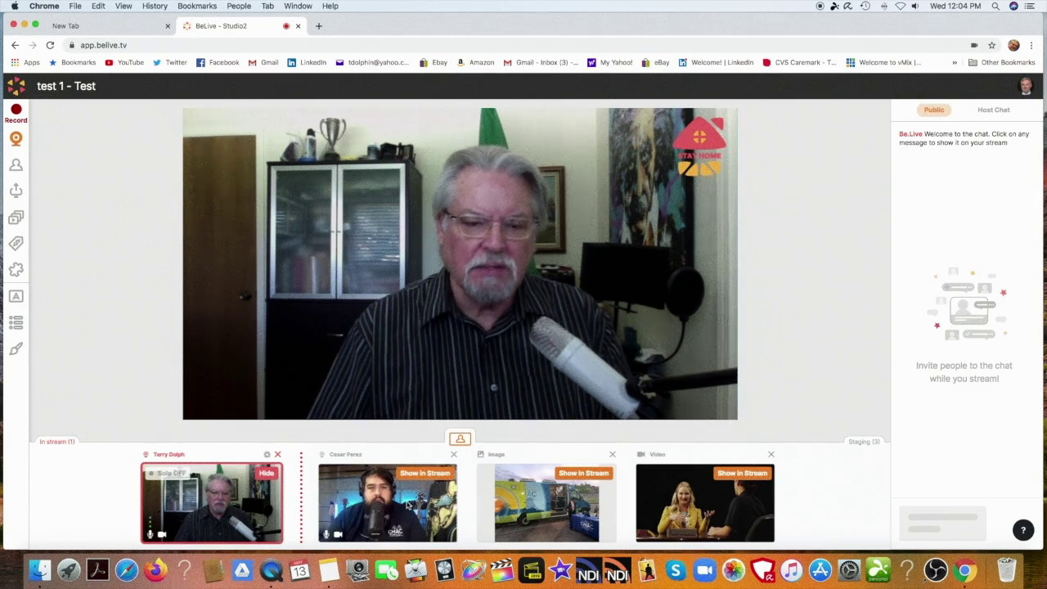
# - Show the guest in the stream and re-show the host for a side-by-side layout
pyautogui.click(423, 474)
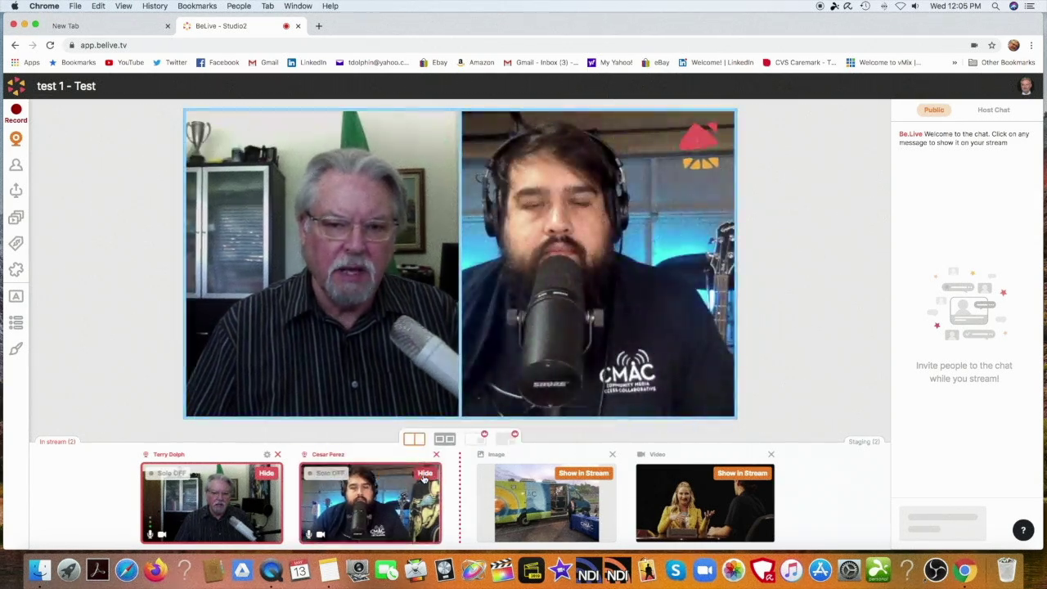
pyautogui.click(266, 473)
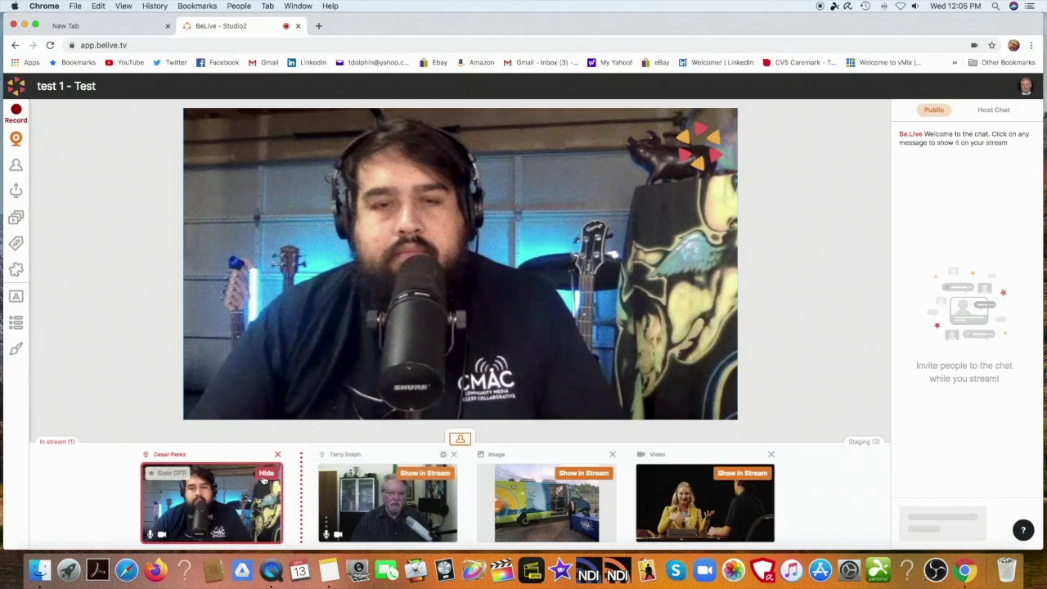
pyautogui.click(425, 473)
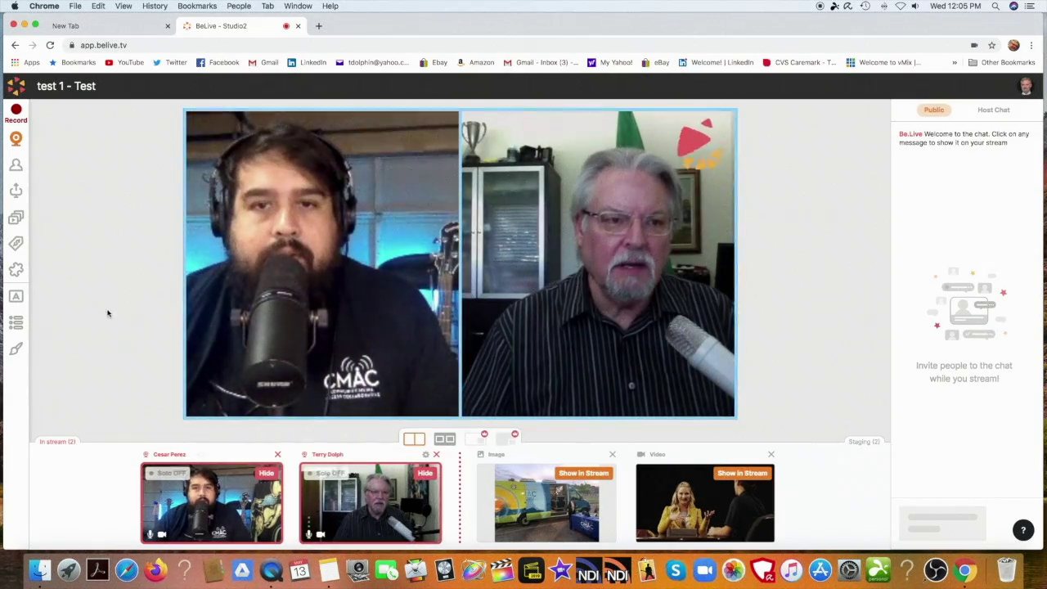
pyautogui.click(17, 296)
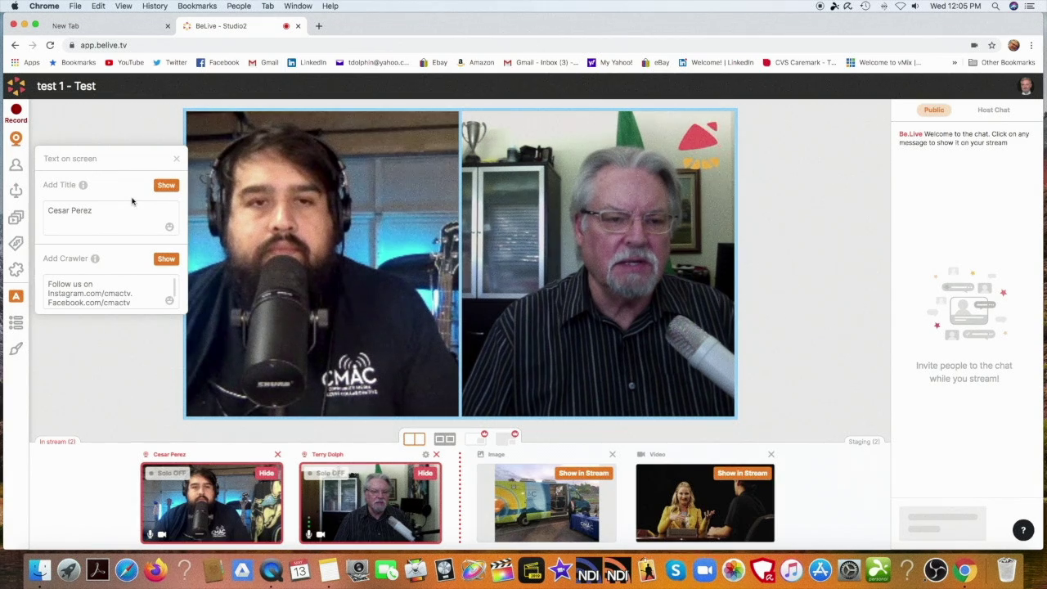
# - Run the follow-us crawler on stream, keep the guest's name title hidden, and close the text settings
pyautogui.click(165, 186)
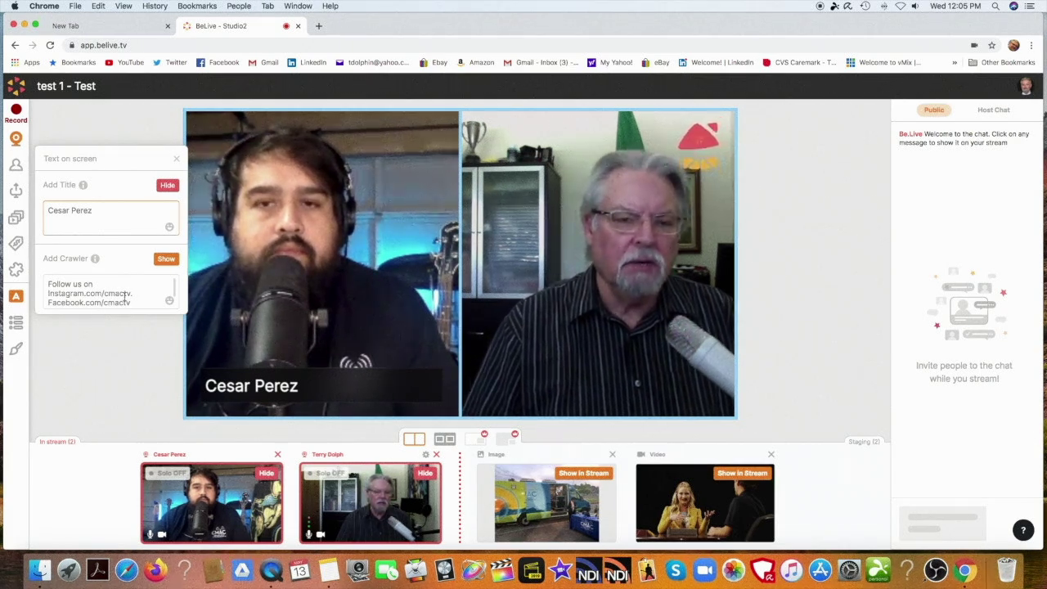
pyautogui.click(167, 259)
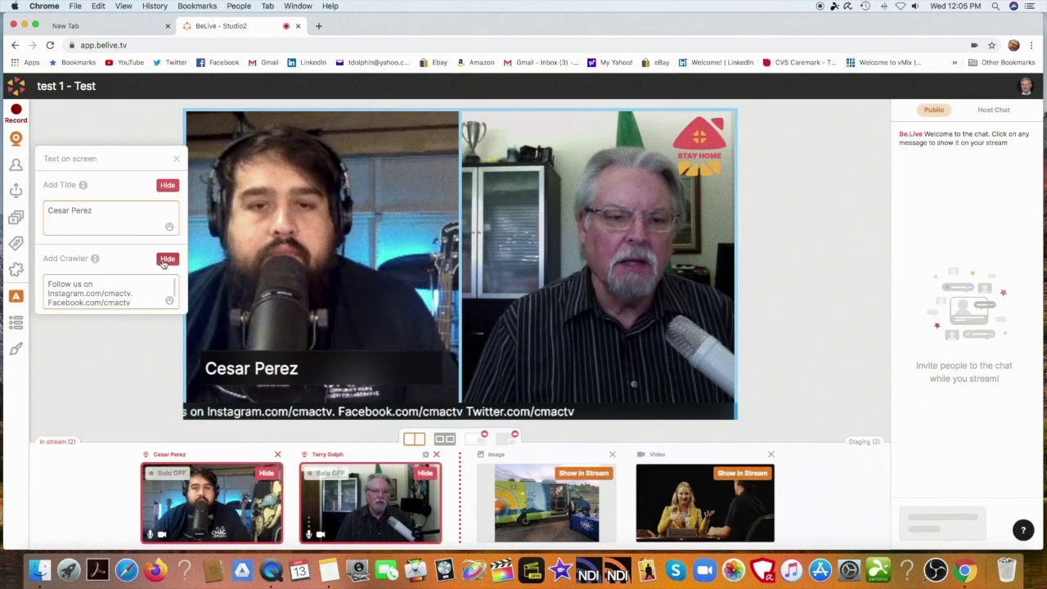
pyautogui.click(166, 186)
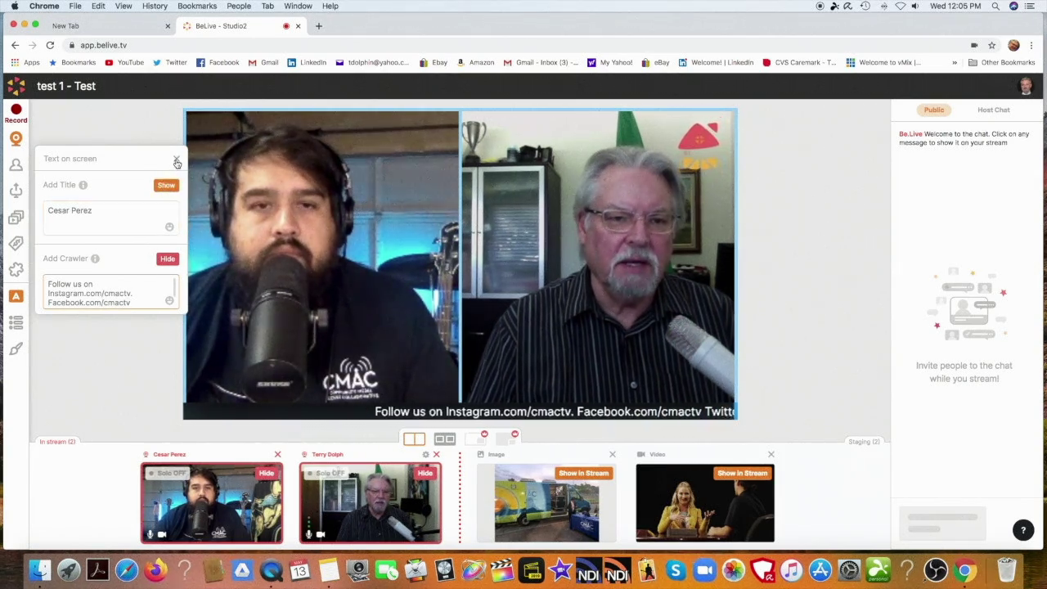
pyautogui.click(175, 162)
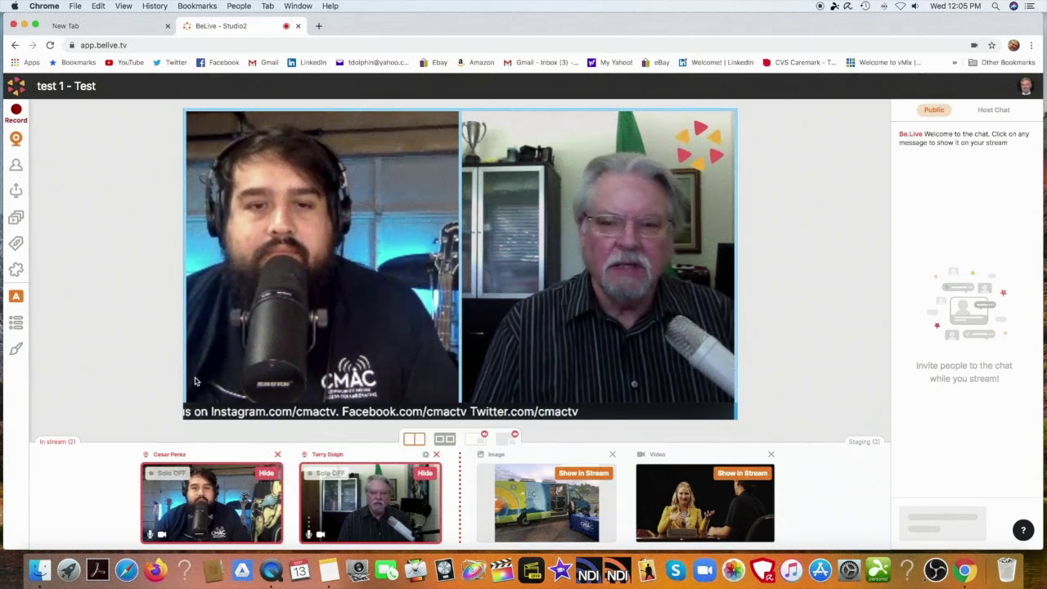
pyautogui.click(15, 113)
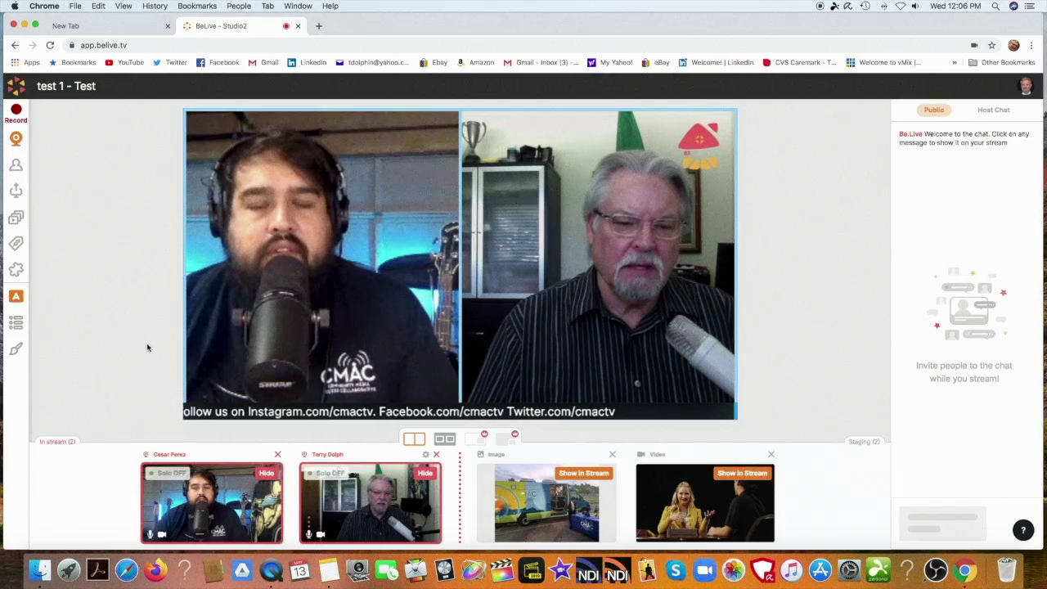
# - Remove the host from the stream and toggle the name title on, then off again
pyautogui.click(424, 473)
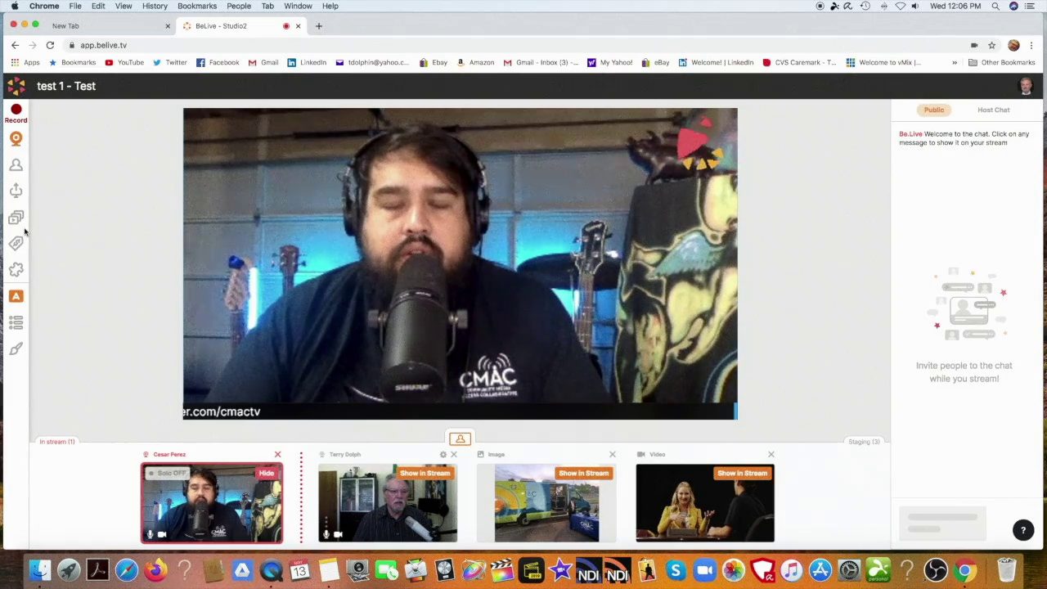
pyautogui.click(16, 297)
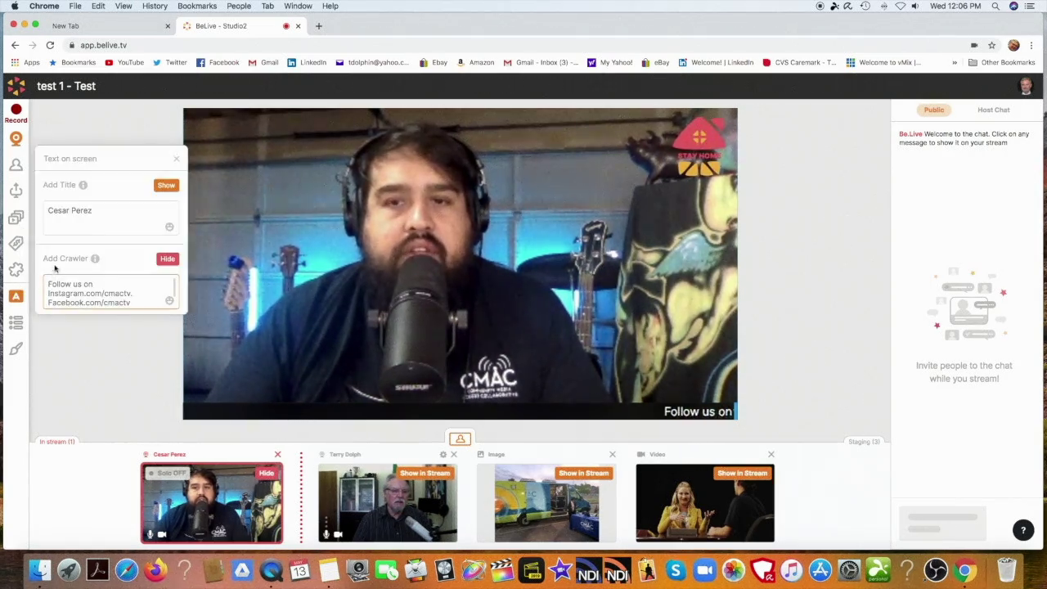
pyautogui.click(166, 186)
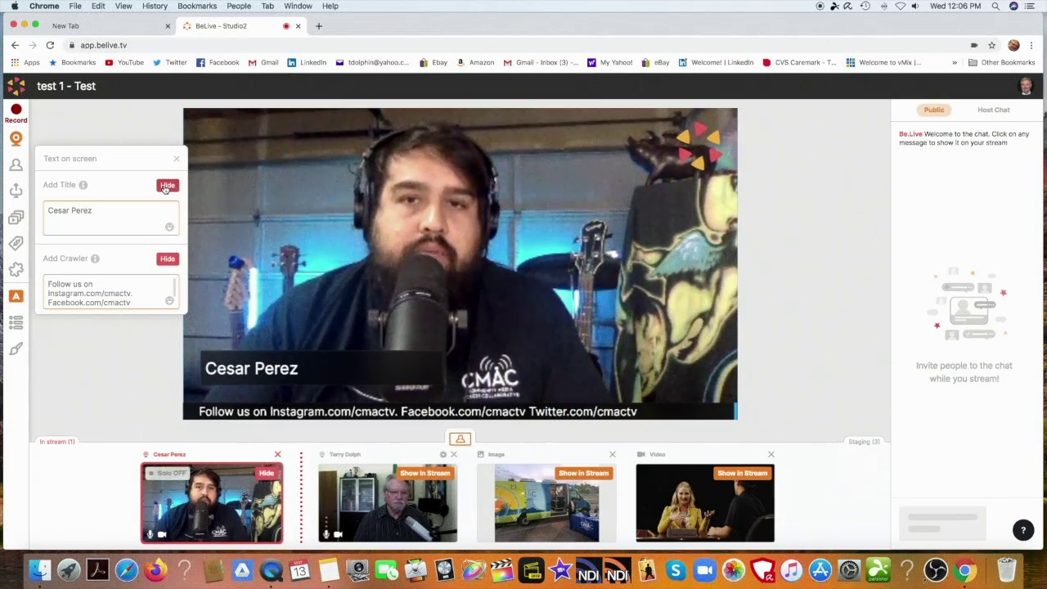
pyautogui.click(166, 185)
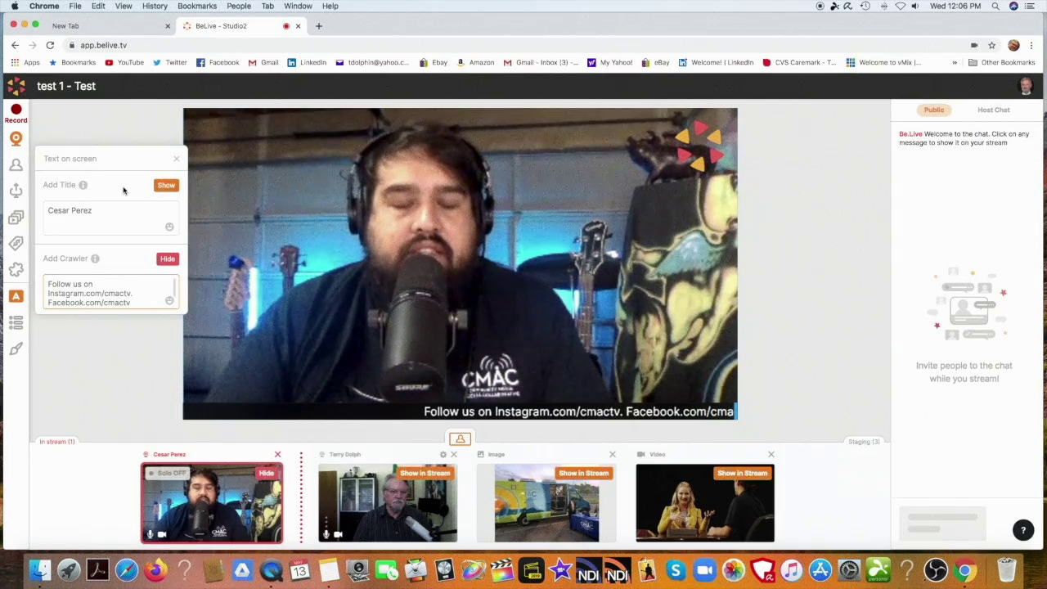
pyautogui.click(175, 160)
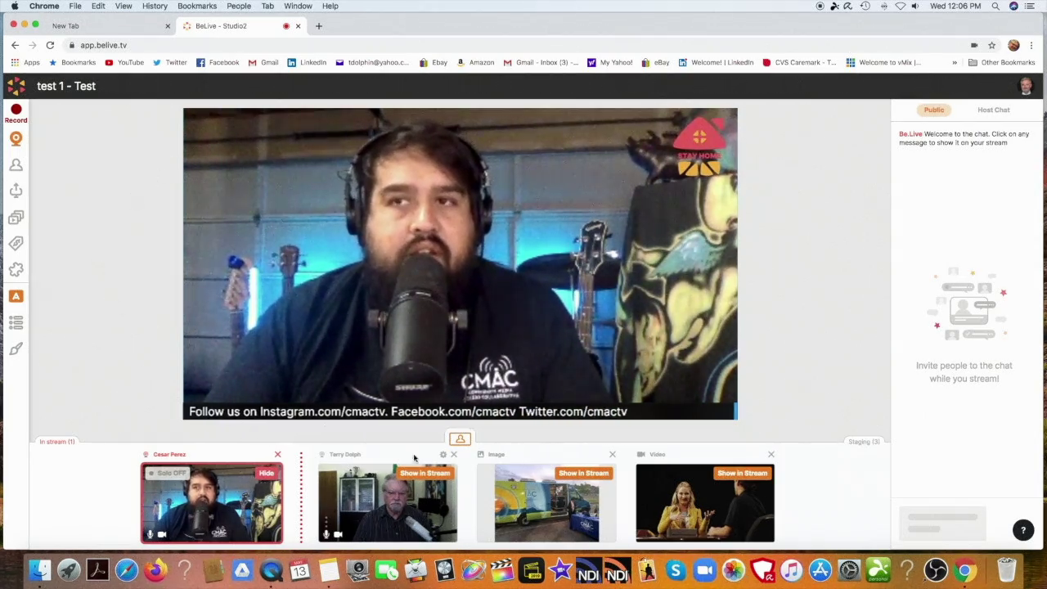
# - Put the Fresno State Focus YouTube video in the stream, play it, and remove the guest
pyautogui.click(726, 474)
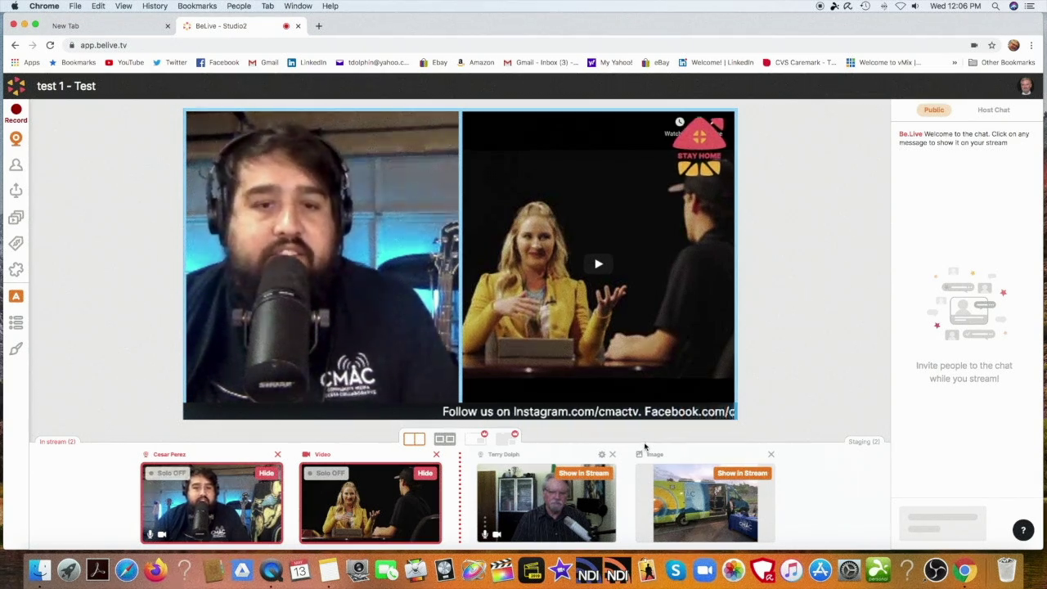
pyautogui.click(597, 262)
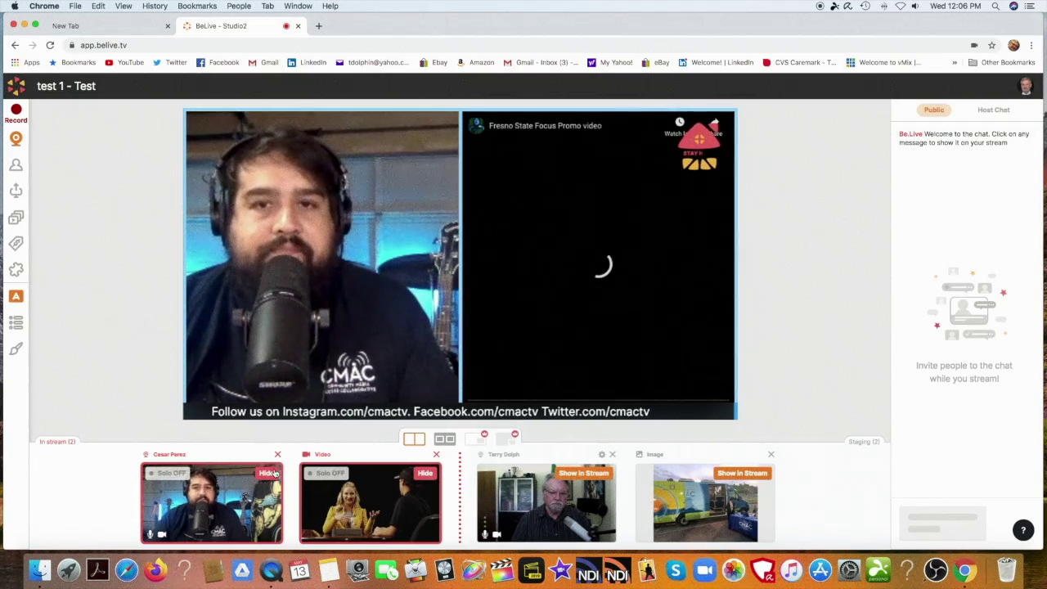
pyautogui.click(266, 473)
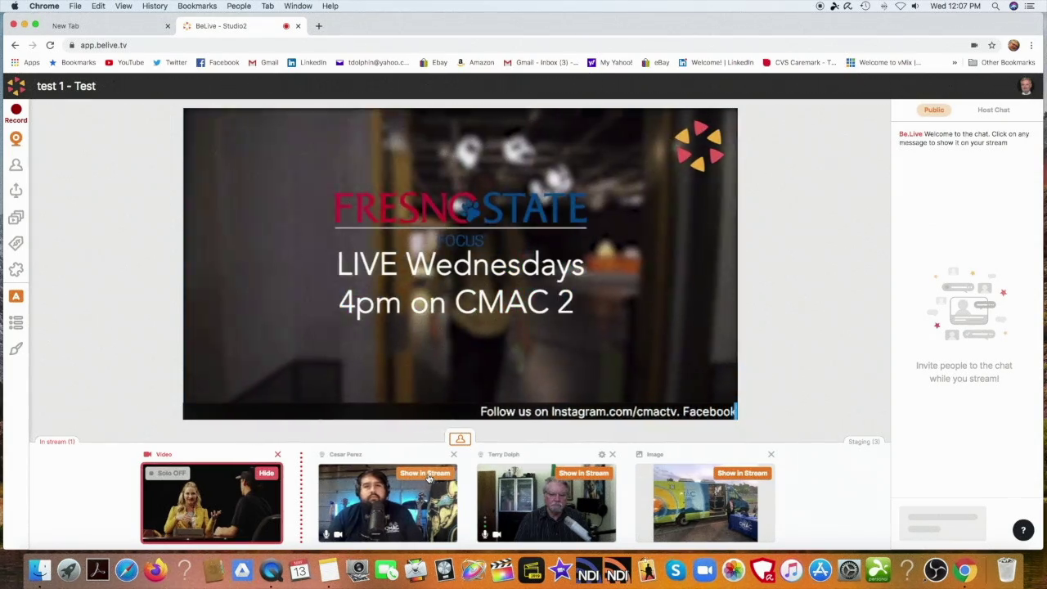
# - Pair the guest with the CMACMPV.jpg van image, sending the host and video to staging
pyautogui.click(427, 474)
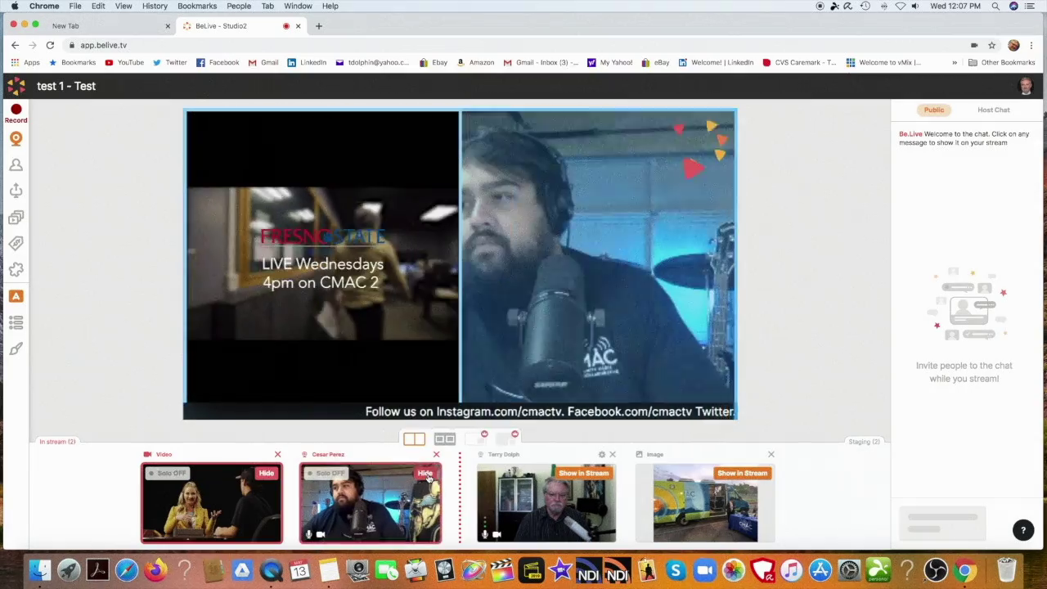
pyautogui.click(266, 474)
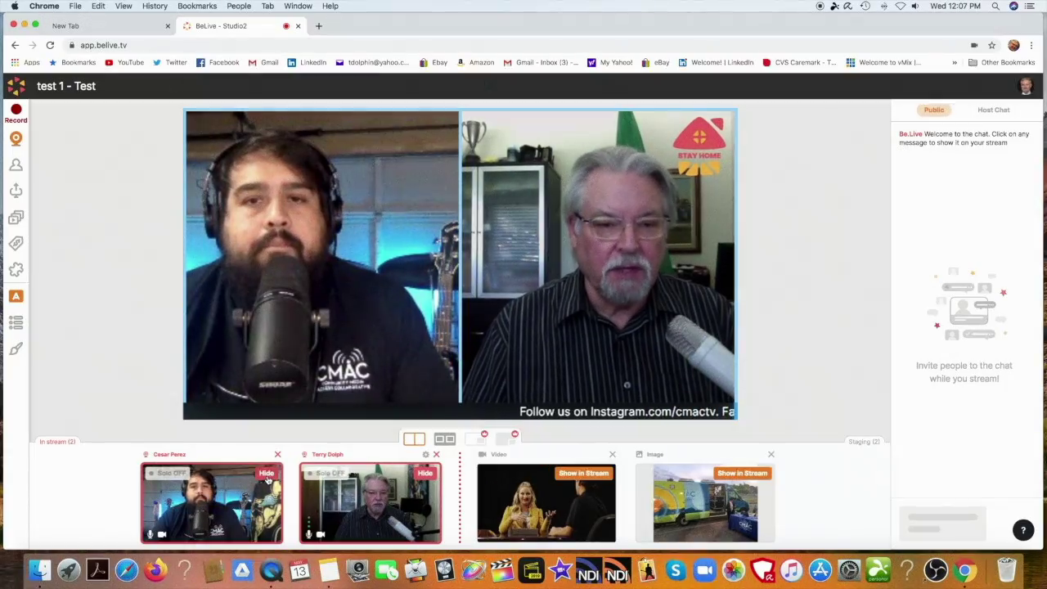
pyautogui.click(741, 472)
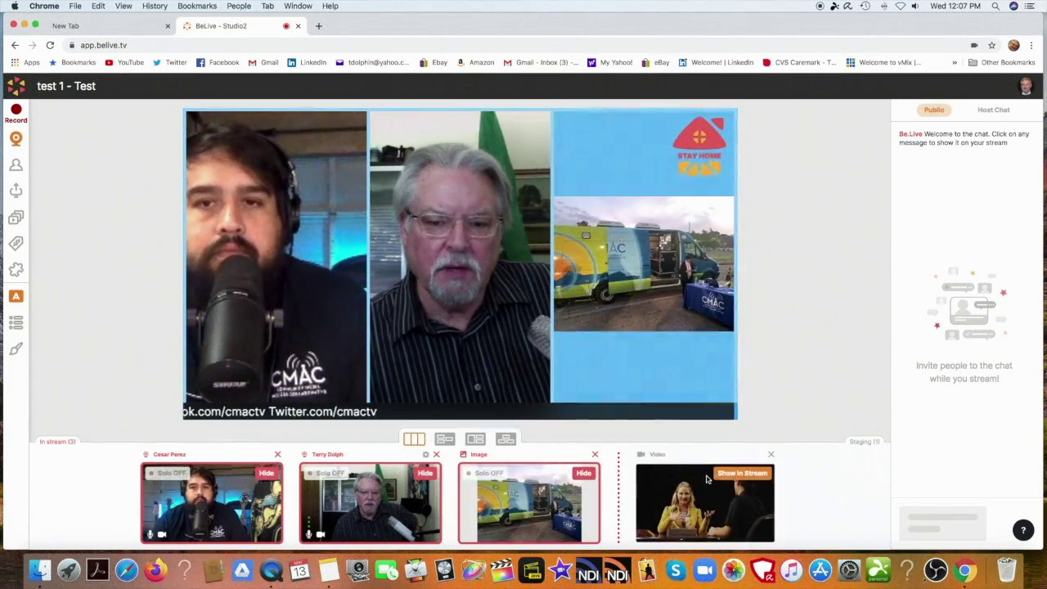
pyautogui.click(425, 474)
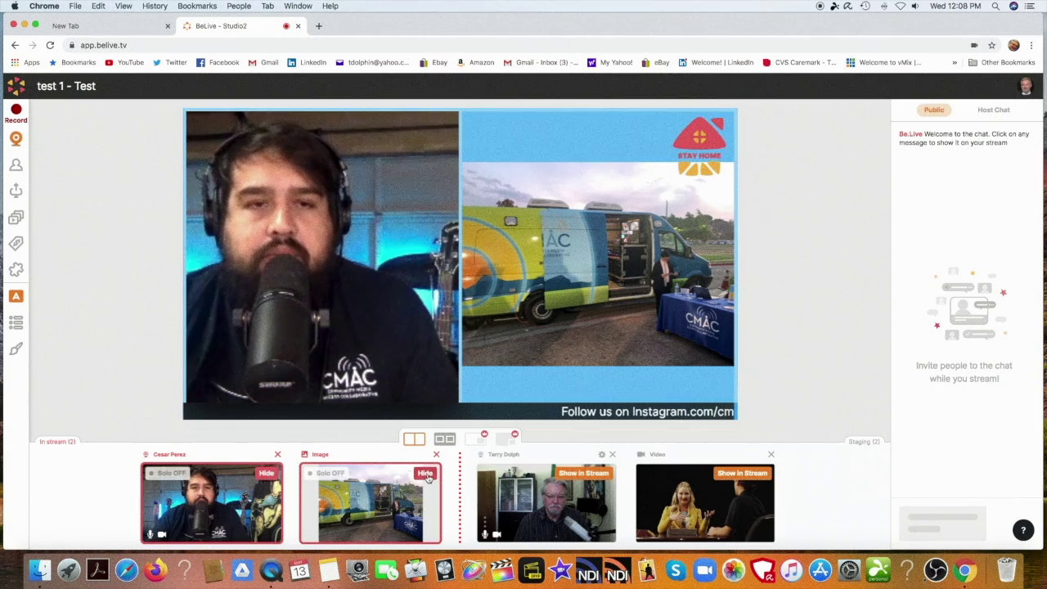
# - Bring the host back beside the guest and return the van image to staging
pyautogui.click(584, 475)
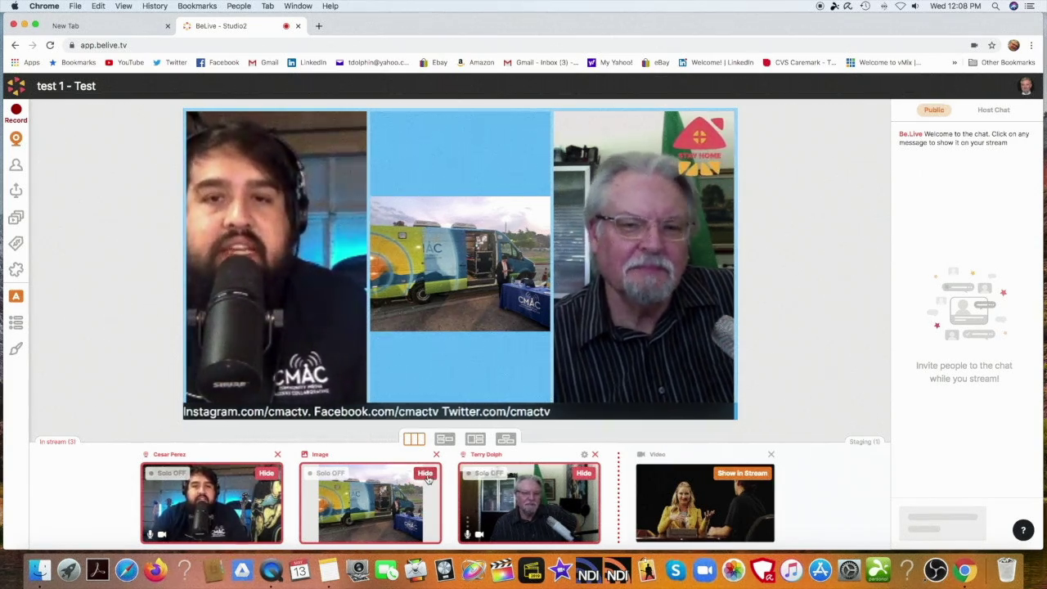
pyautogui.click(426, 475)
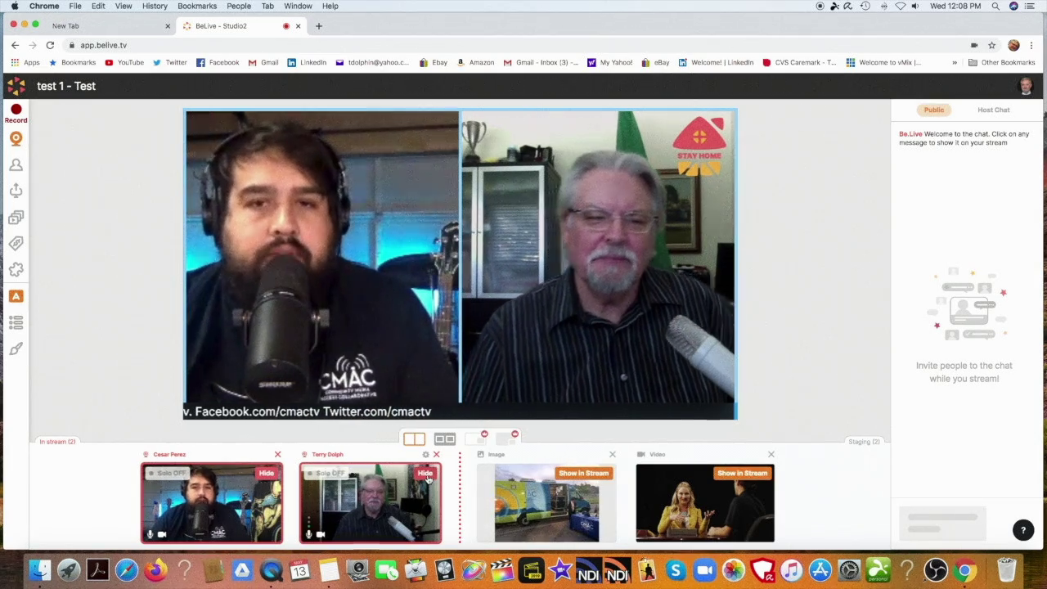